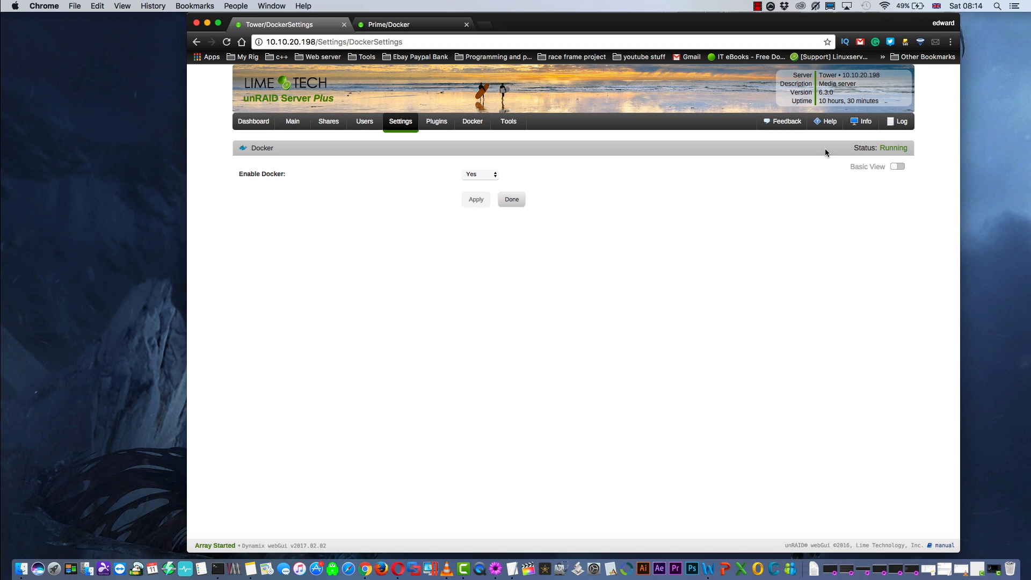
- Show the advanced Docker settings and browse the system share's docker folder to check the size of docker.img
click(899, 167)
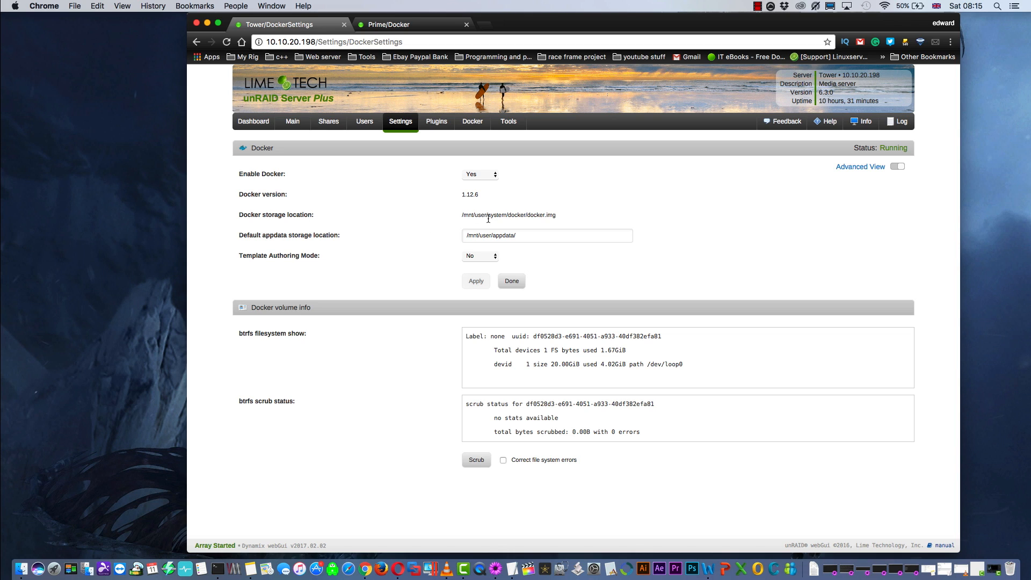
click(328, 124)
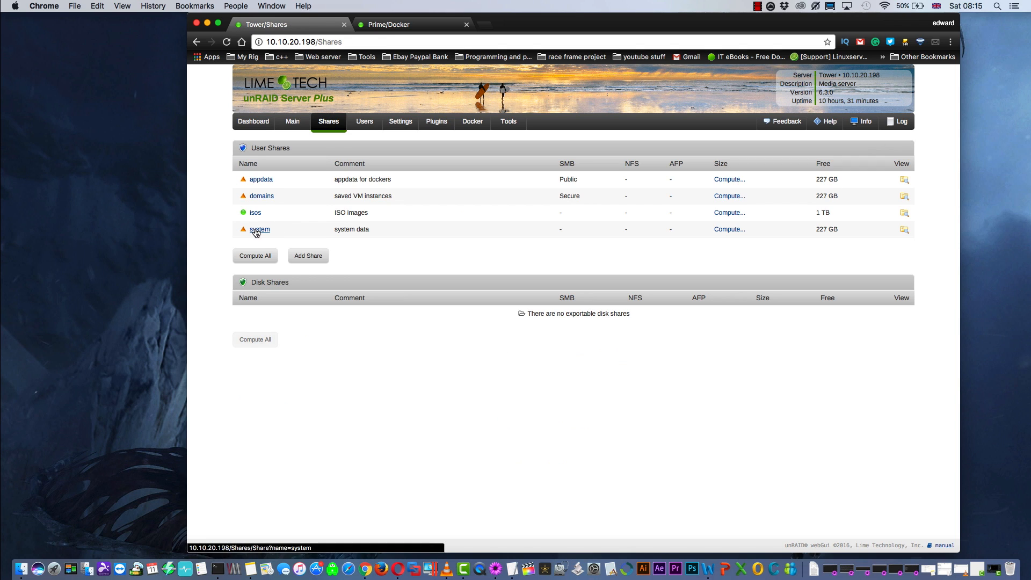
click(905, 231)
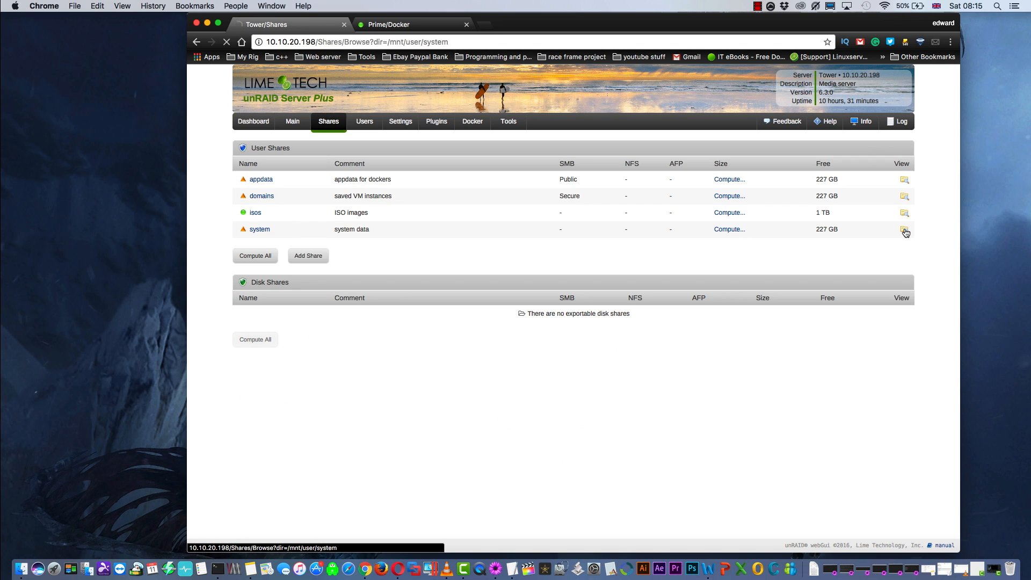
click(266, 192)
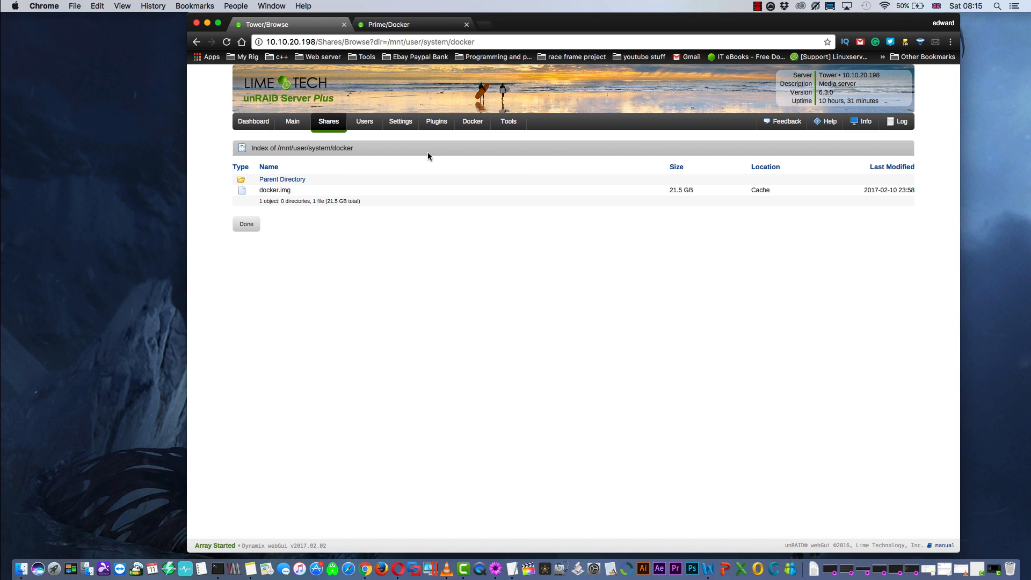
- Return to the Docker settings, set Enable Docker to No and apply the change
click(404, 124)
click(373, 207)
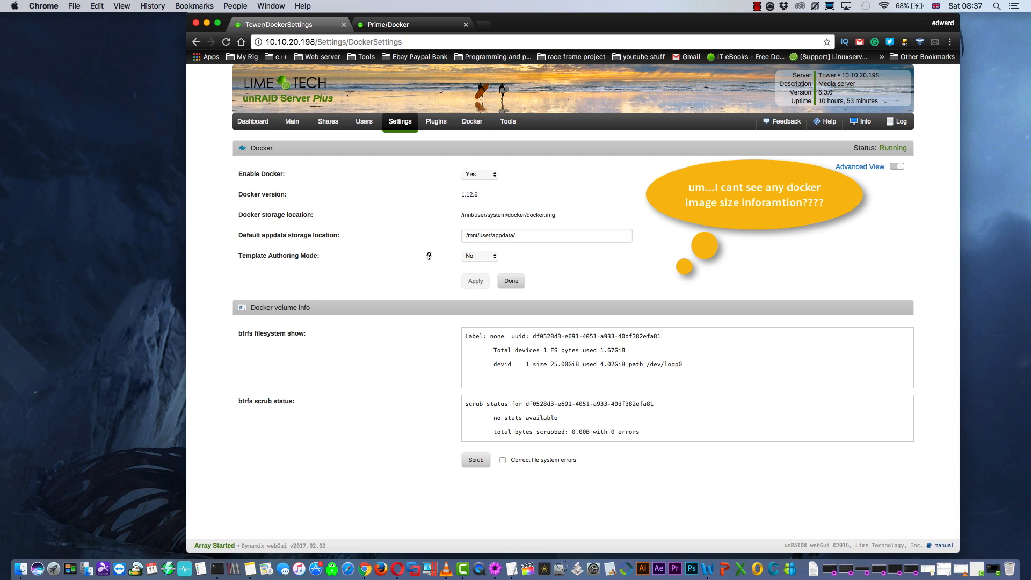
click(493, 177)
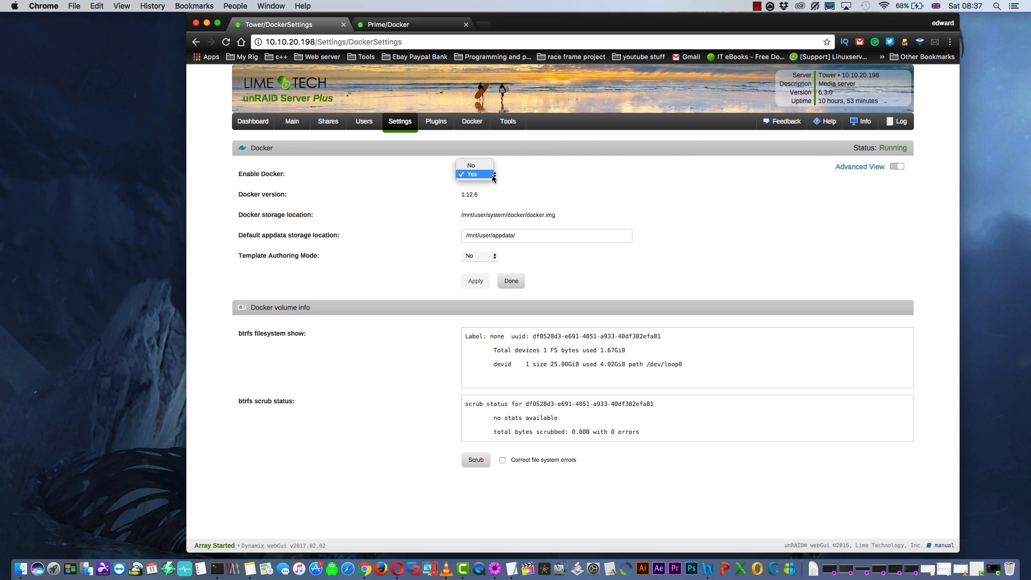
click(477, 166)
click(475, 281)
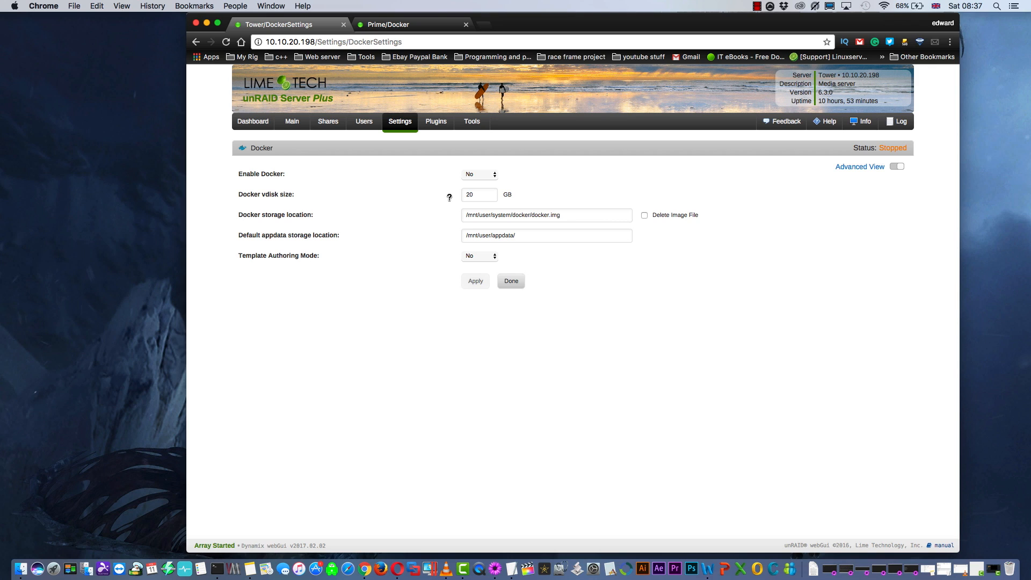
- Set the Docker vdisk size to 25 GB and apply it
click(479, 195)
key(BackSpace)
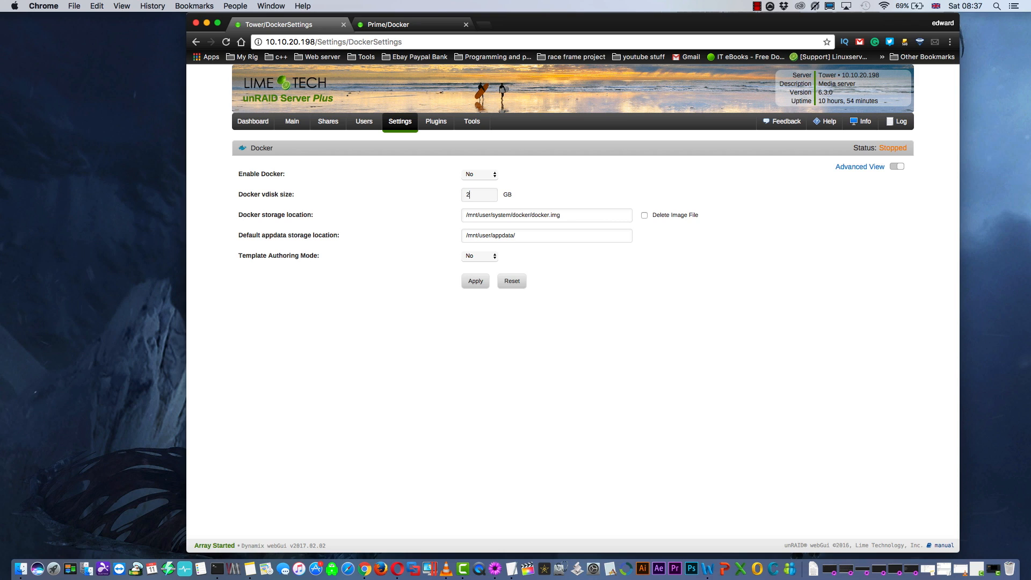
text(5)
click(476, 281)
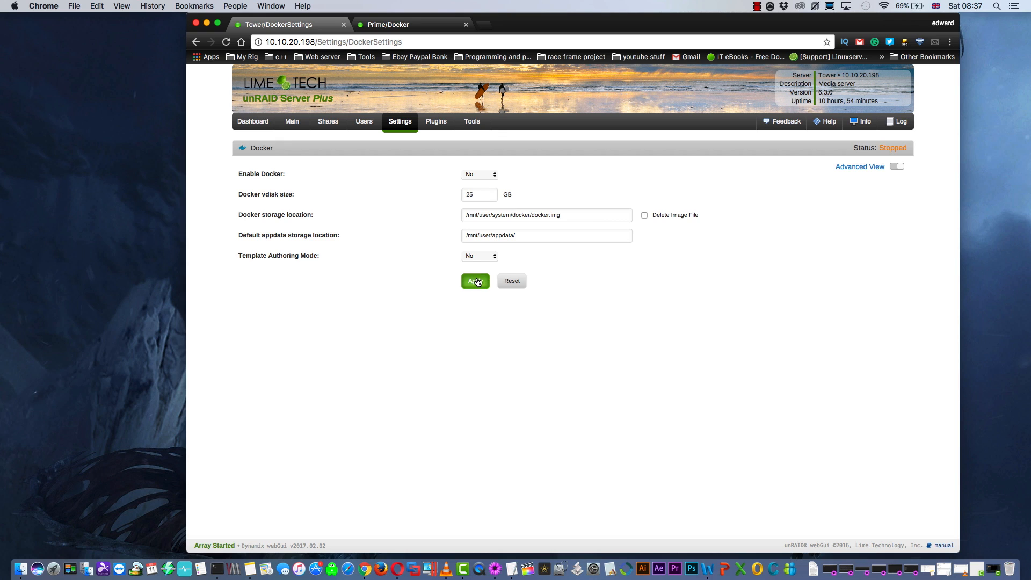
- Set Enable Docker back to Yes, apply it, and check the Docker image in the shares
click(492, 175)
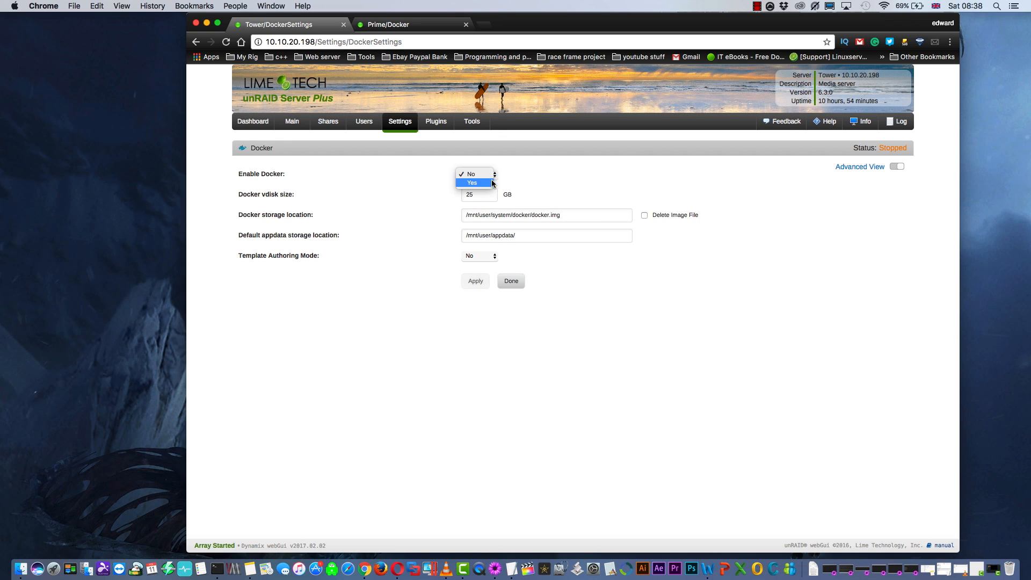
click(491, 183)
click(476, 281)
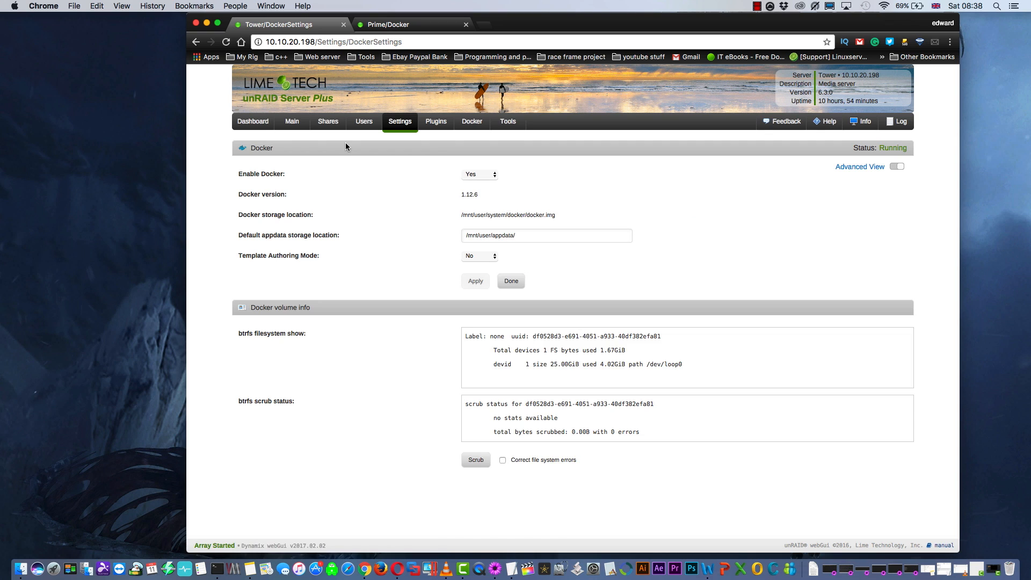
click(330, 124)
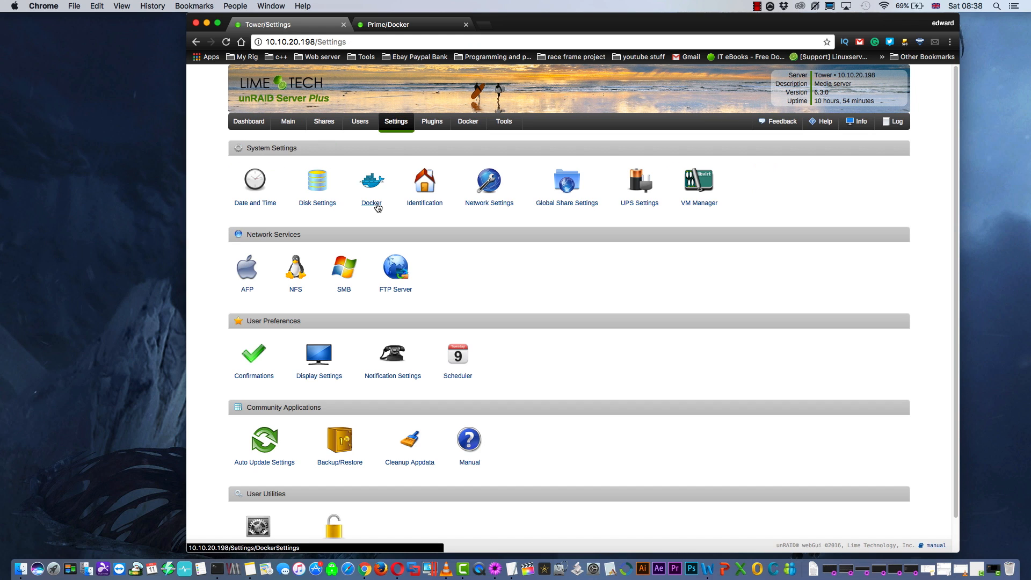
- Stop the Docker service and try to shrink the Docker vdisk size to 20 GB
click(372, 203)
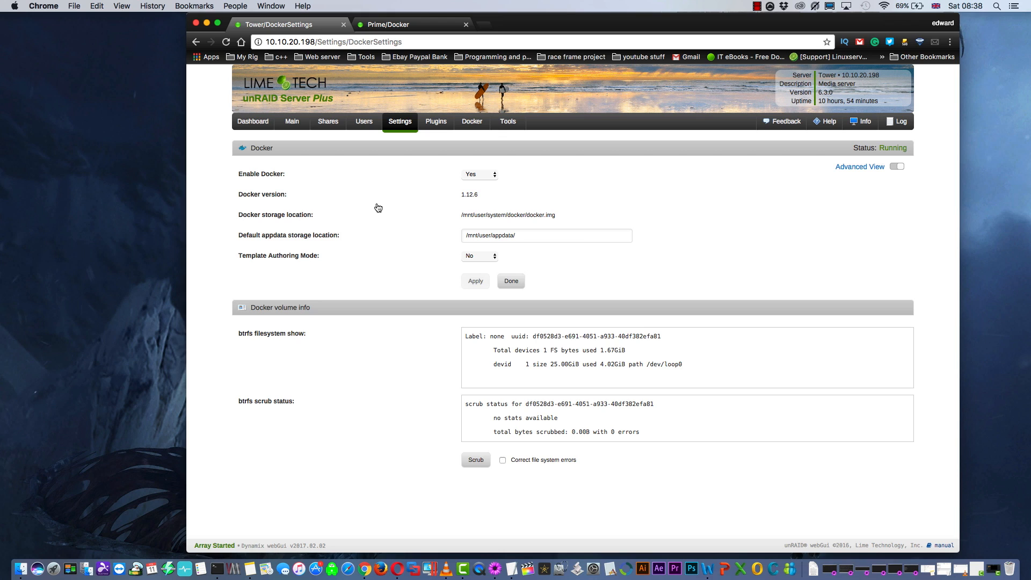
click(480, 175)
click(481, 184)
click(477, 197)
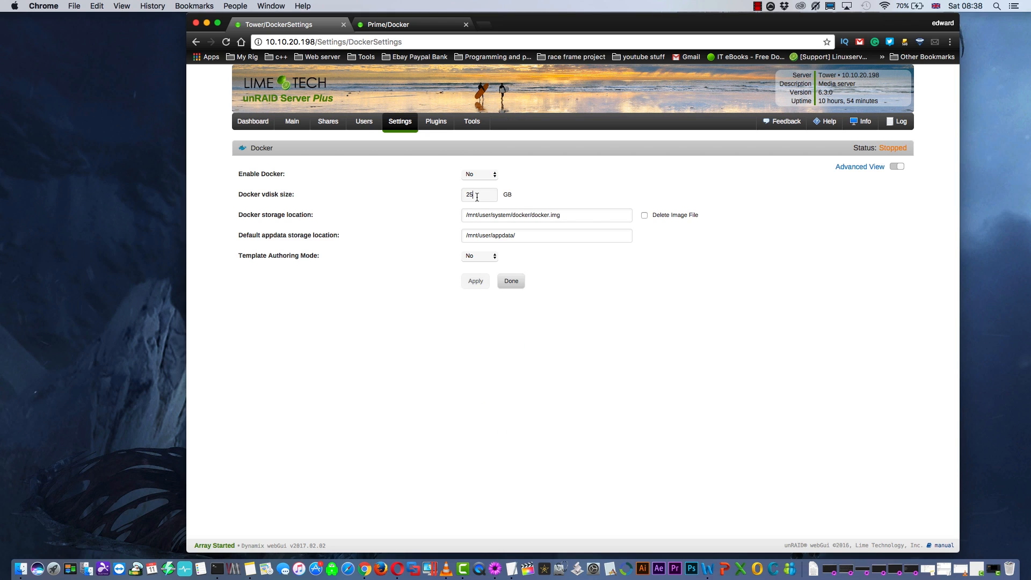
key(BackSpace)
click(476, 281)
- Re-enable the Docker service and check the size of docker.img in the system share's docker folder
click(495, 178)
click(489, 183)
click(476, 281)
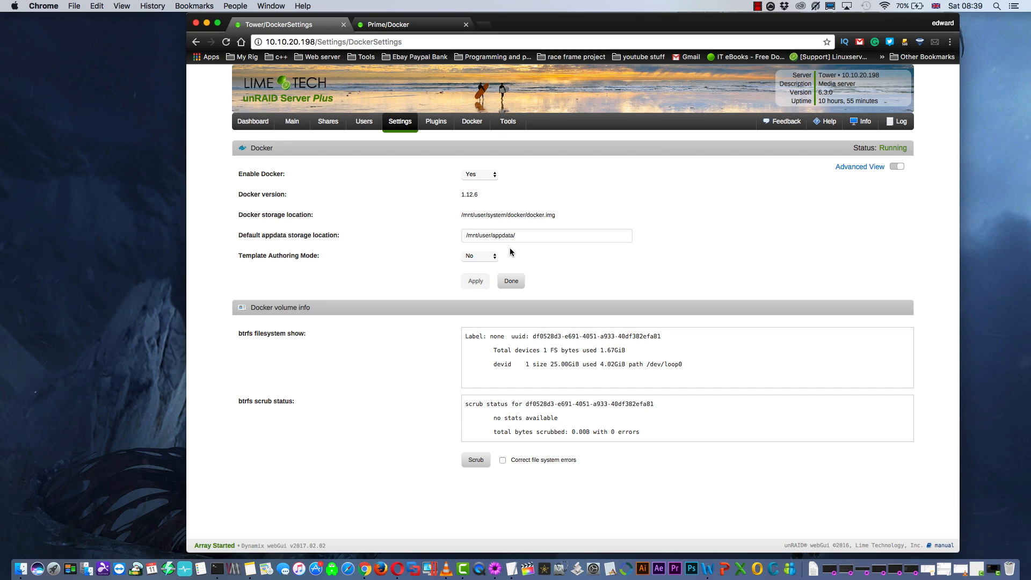
click(324, 127)
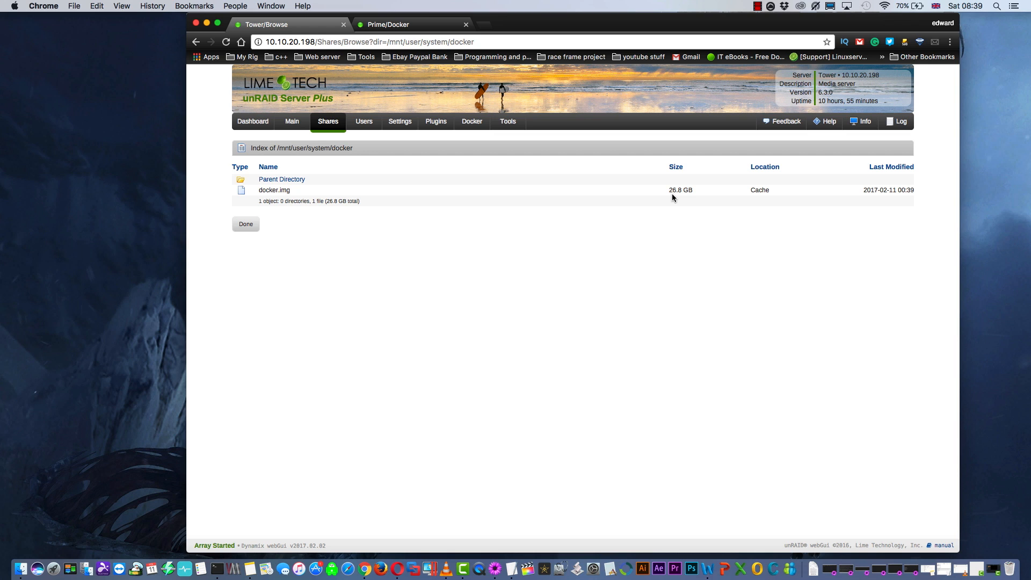
- Go back to the Docker settings and disable the Docker service again
click(400, 121)
click(371, 182)
click(480, 174)
click(479, 177)
click(487, 286)
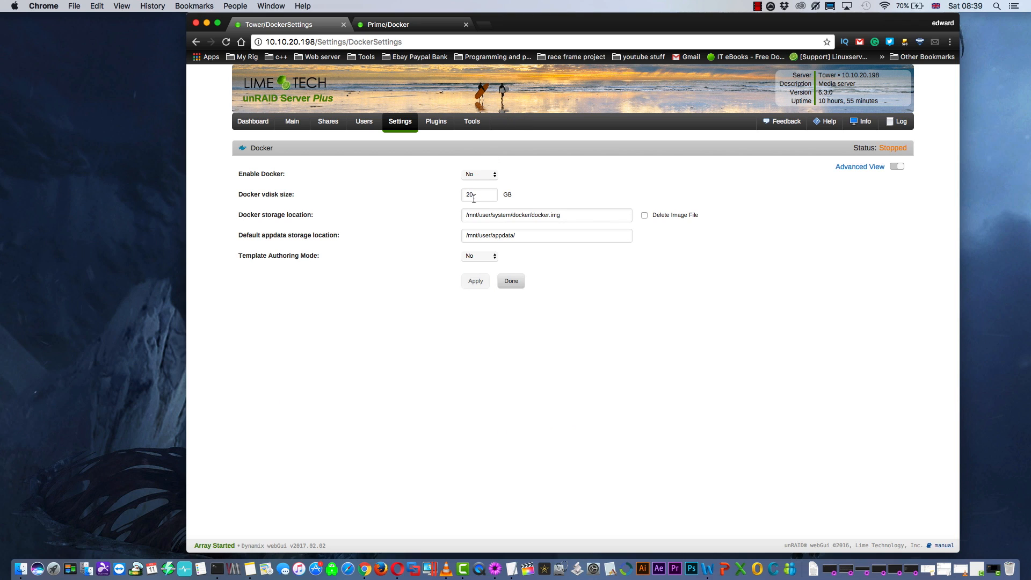
- Delete the existing Docker image file at /mnt/user/system/docker/docker.img and apply the deletion
click(475, 195)
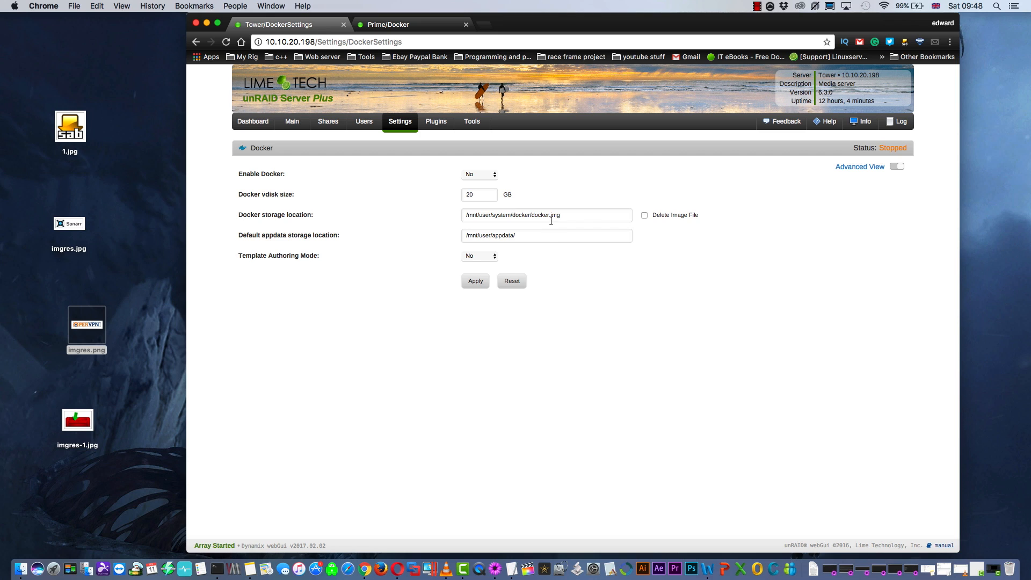
click(644, 215)
click(477, 281)
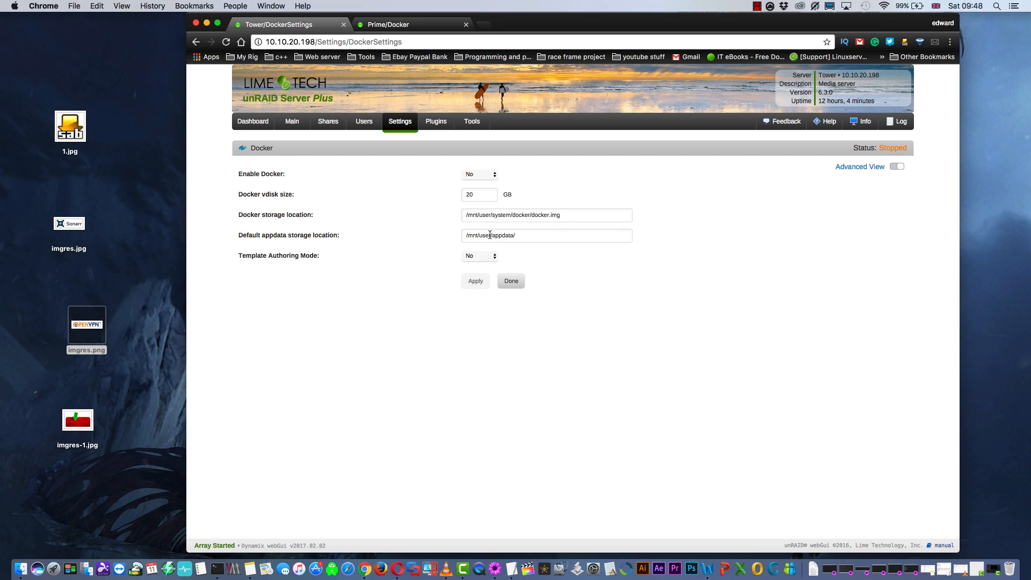
- Set the Docker vdisk size to 15 GB, apply it, and re-enable the Docker service
double_click(470, 196)
text(15)
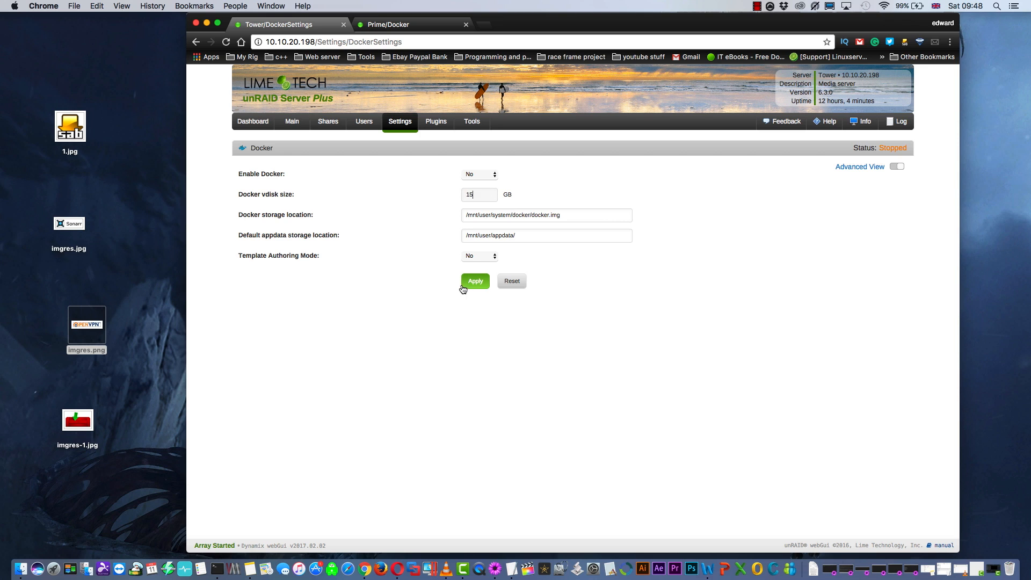
click(473, 282)
click(479, 174)
click(472, 185)
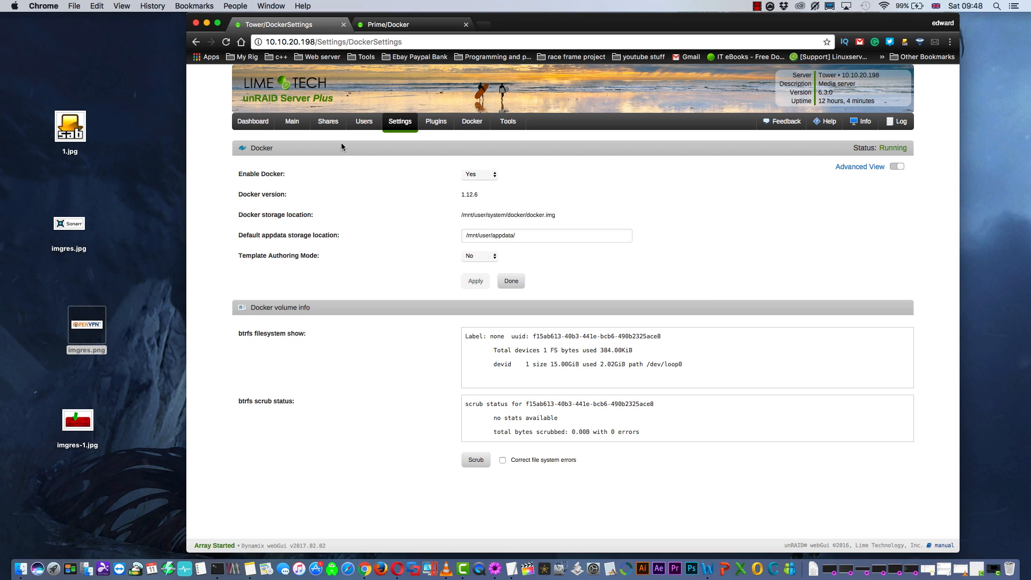
- Check the recreated docker.img in the system share, and review the default appdata storage location in the Docker settings
click(328, 121)
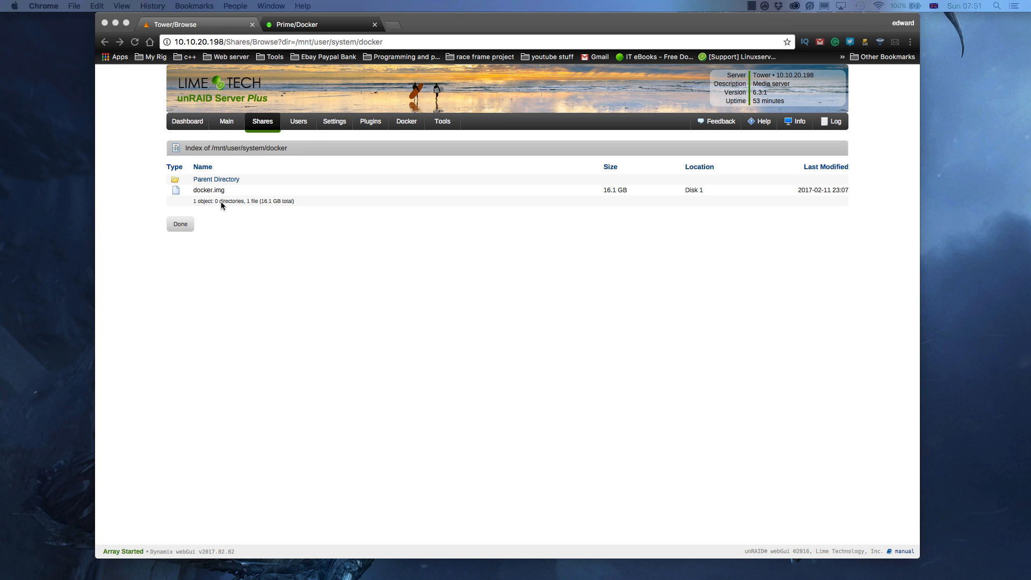
click(336, 126)
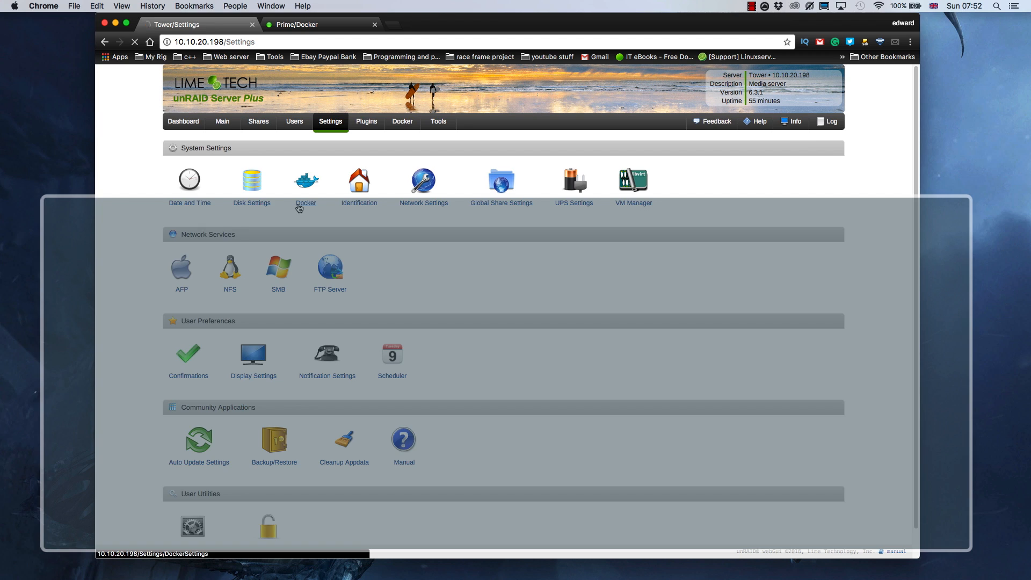
click(304, 196)
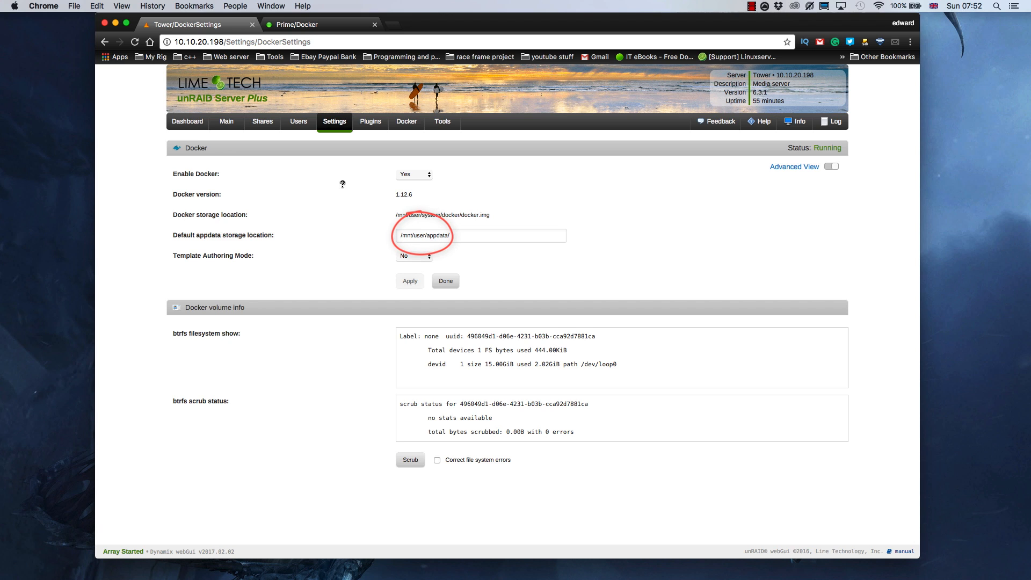
- Browse the appdata share on Tower and compare it with the per-app folders in Prime's appdata share
click(262, 122)
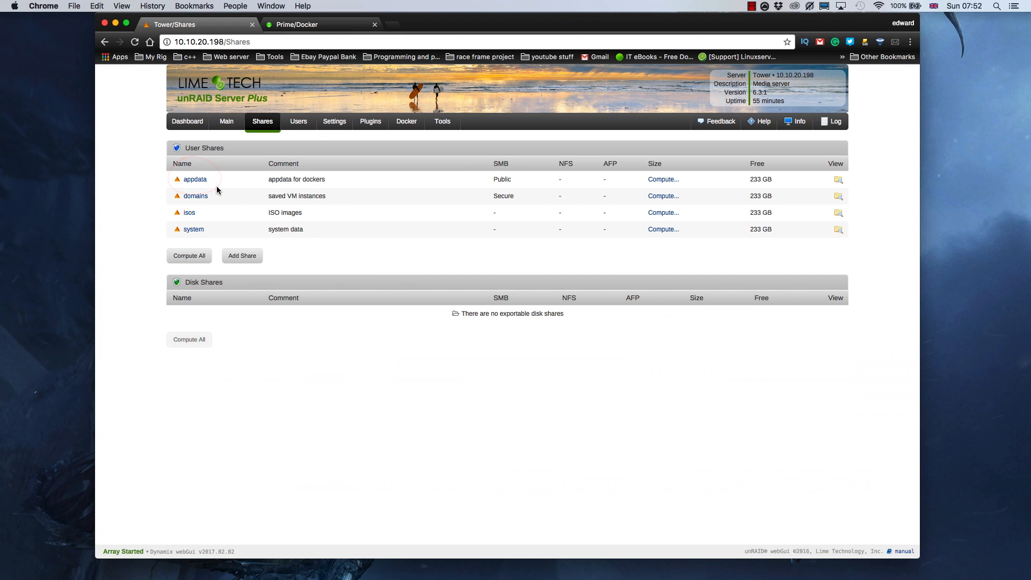
click(839, 180)
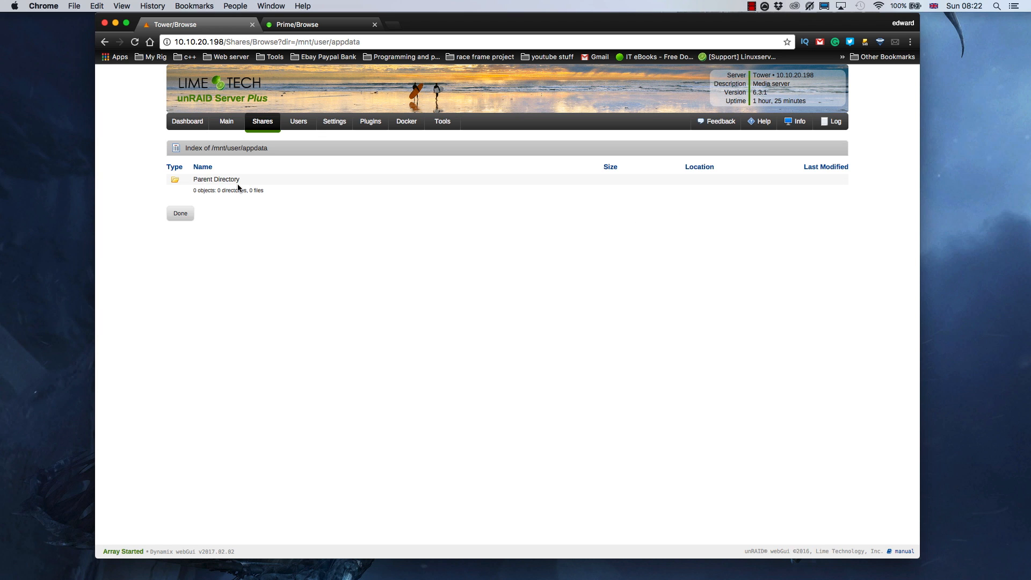
click(315, 26)
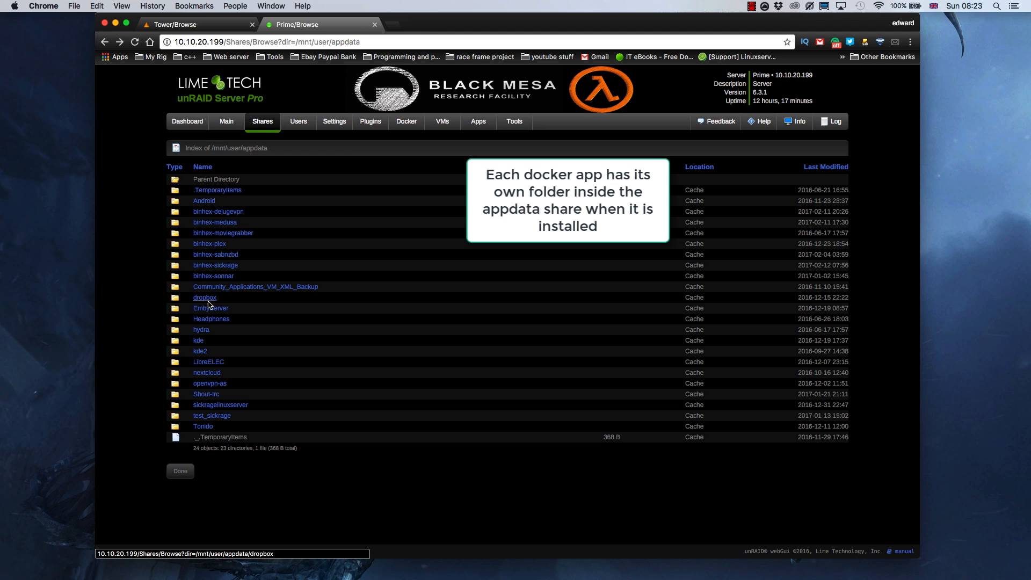
click(210, 387)
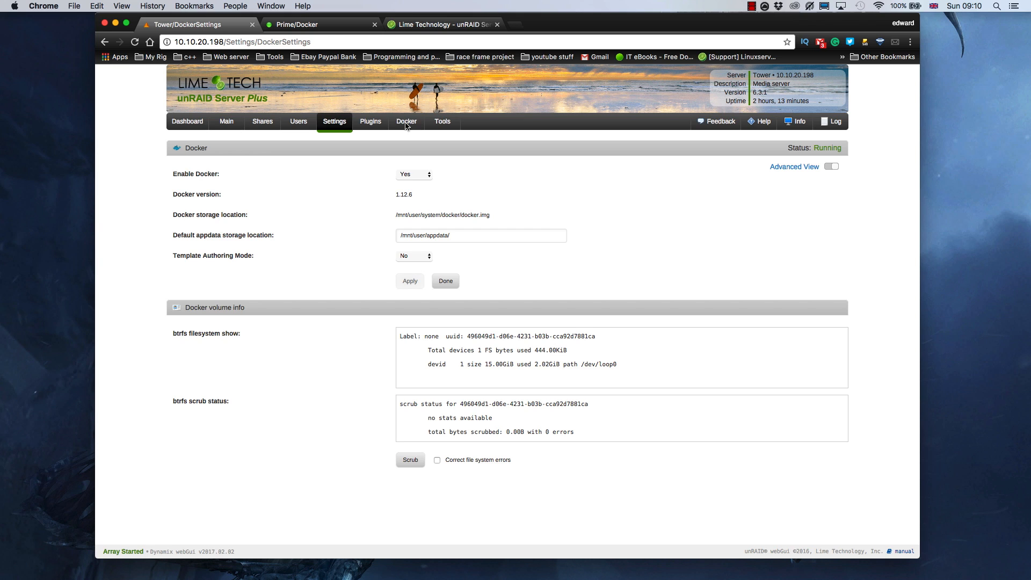
- Compare Tower's Docker containers page with the list of installed containers on the Prime server
click(406, 124)
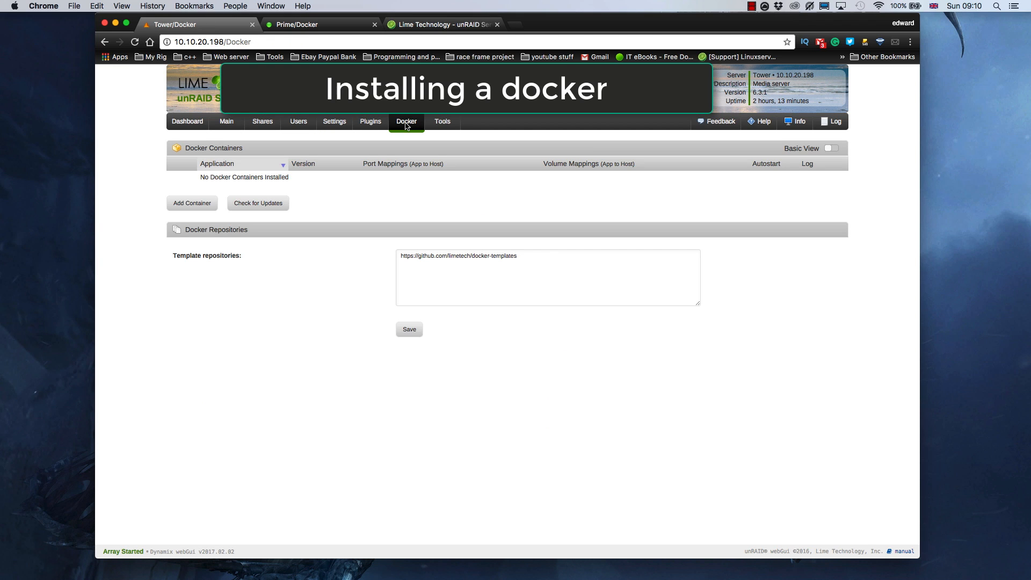
click(326, 30)
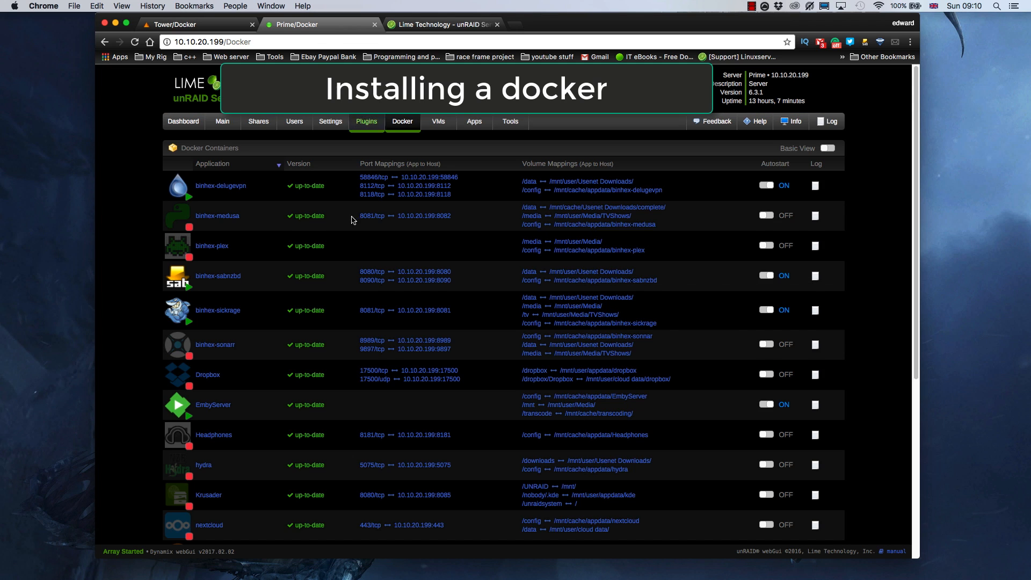
scroll(344, 256, down, 10)
click(213, 30)
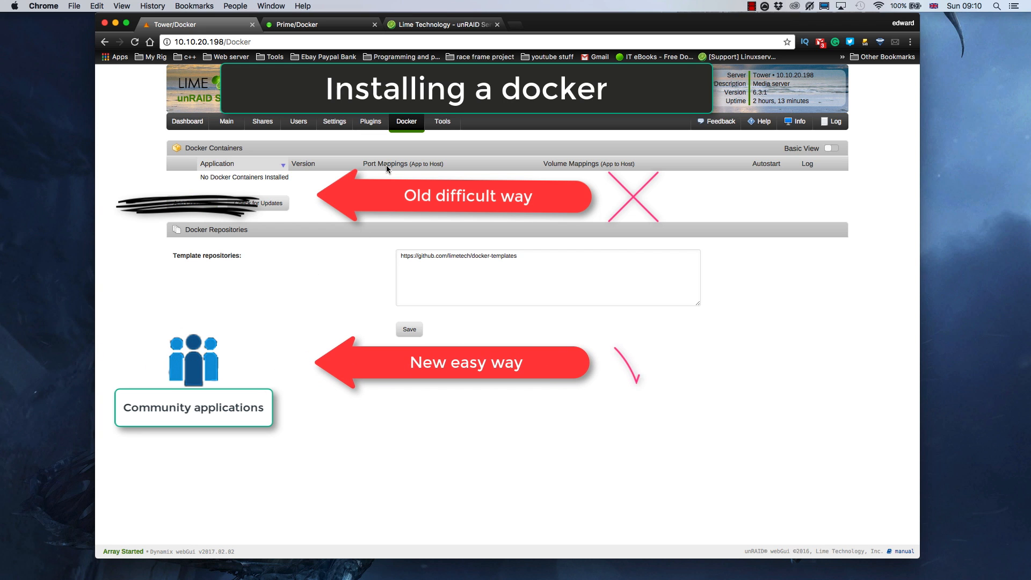
- Open the Plugin Support board under Application Support in the Lime Technology forum
click(427, 29)
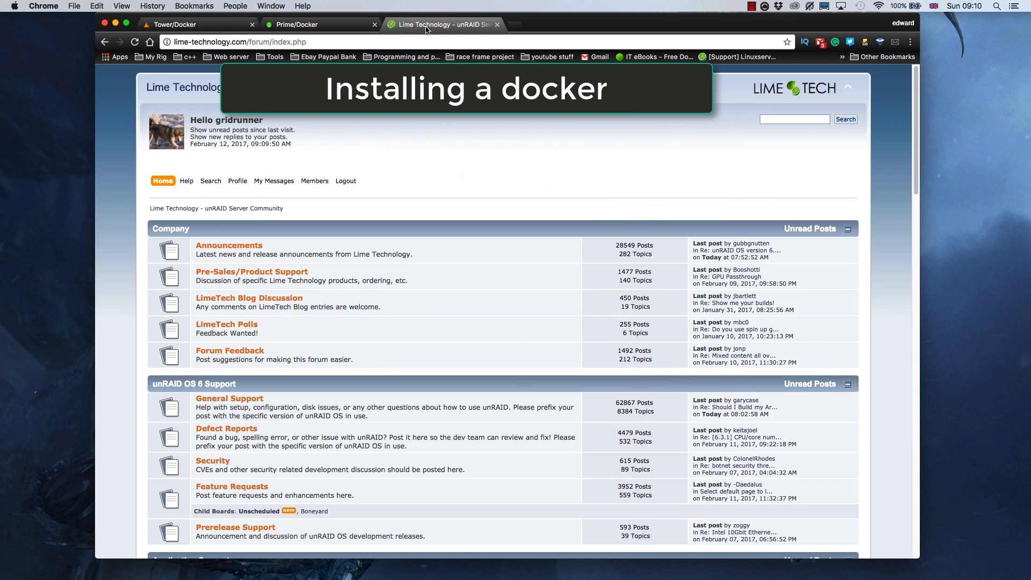
scroll(199, 257, down, 5)
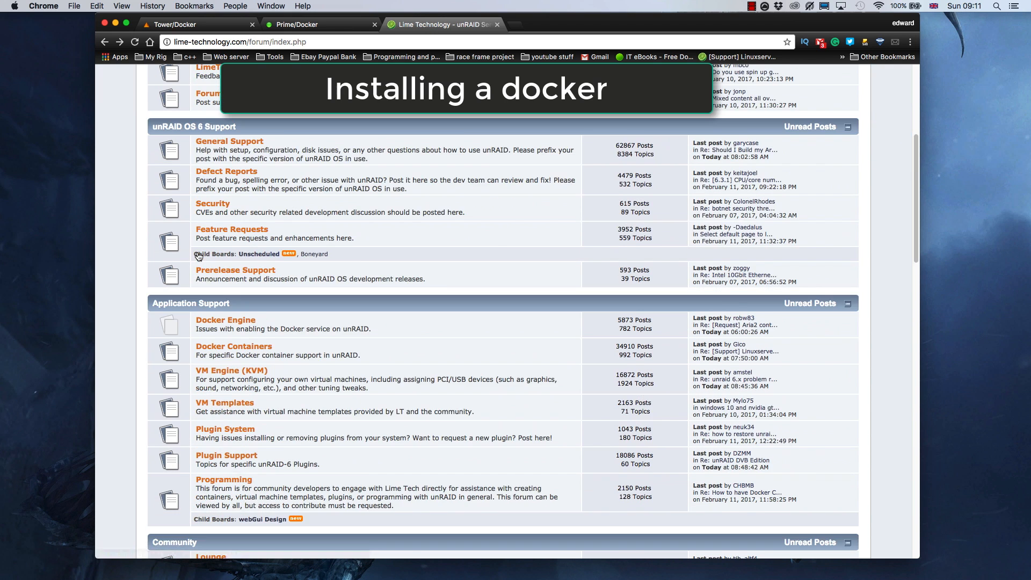
scroll(198, 256, down, 3)
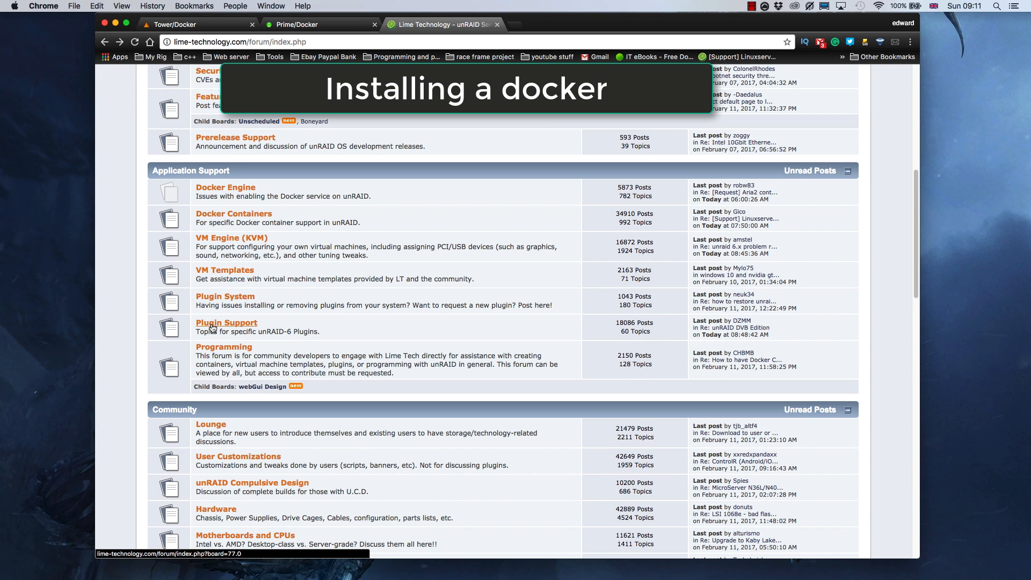
click(213, 326)
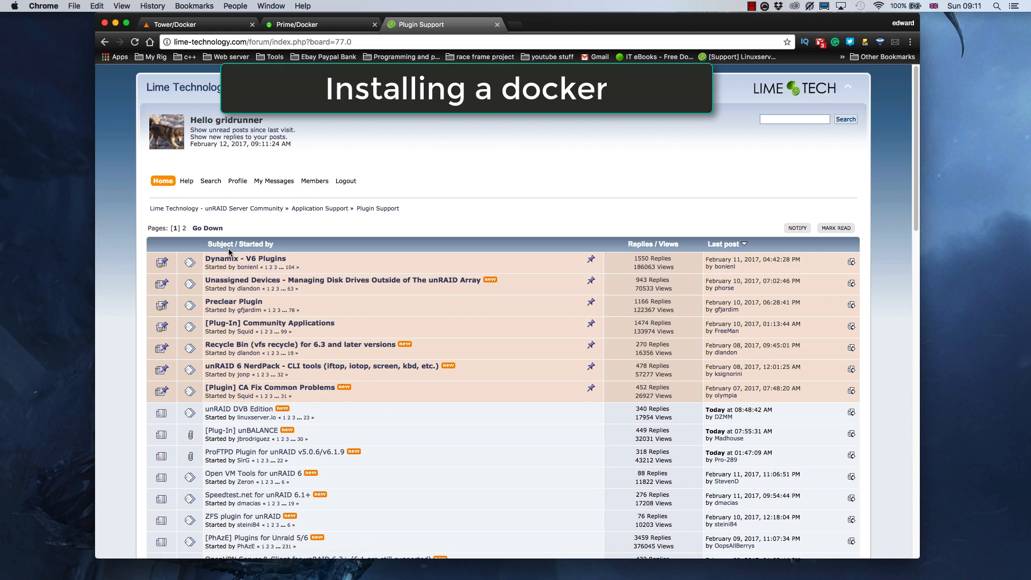
- Copy the community.applications.plg install URL from the Community Applications forum topic, and close the forum page
click(250, 324)
scroll(279, 341, down, 3)
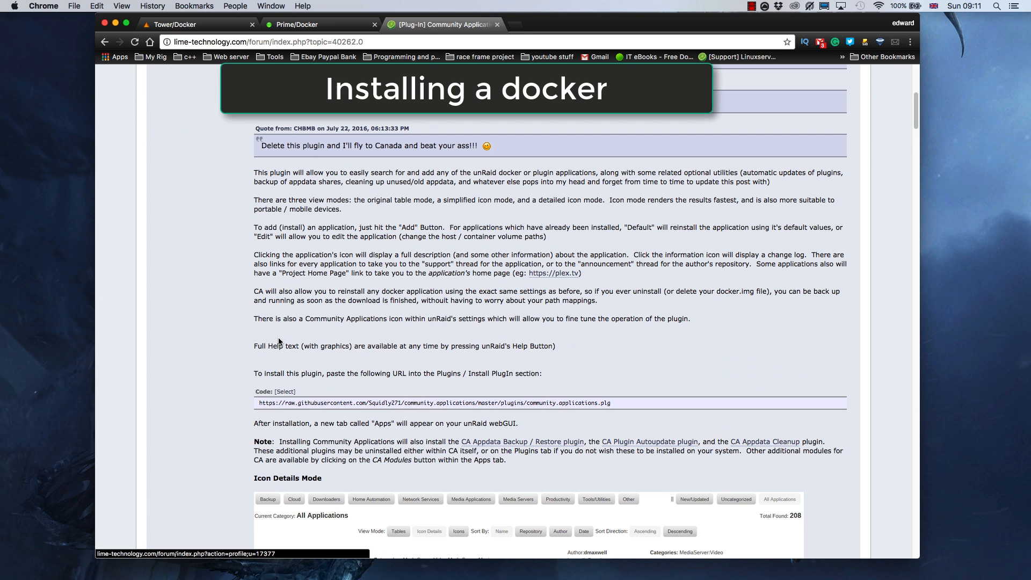
drag(620, 404, 255, 407)
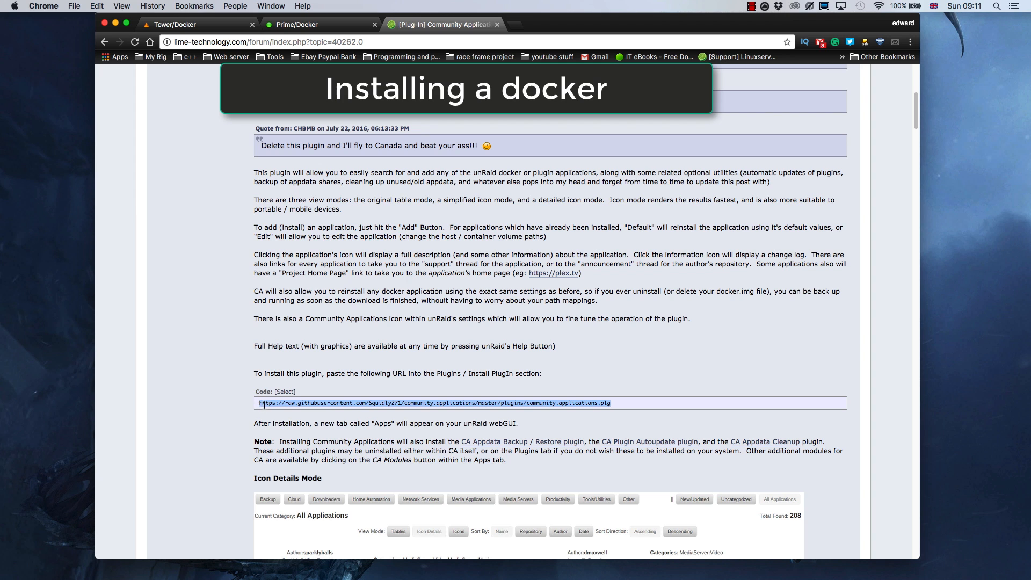
right_click(264, 405)
click(280, 426)
click(498, 24)
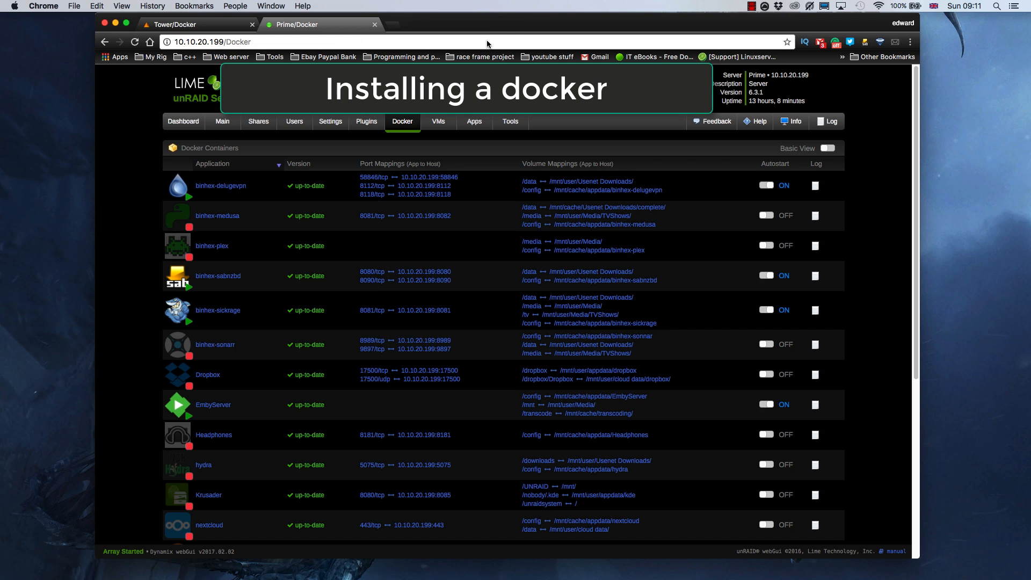
- Install the Community Applications plugin on Tower from the copied community.applications.plg URL, and dismiss the finished installation log
click(231, 26)
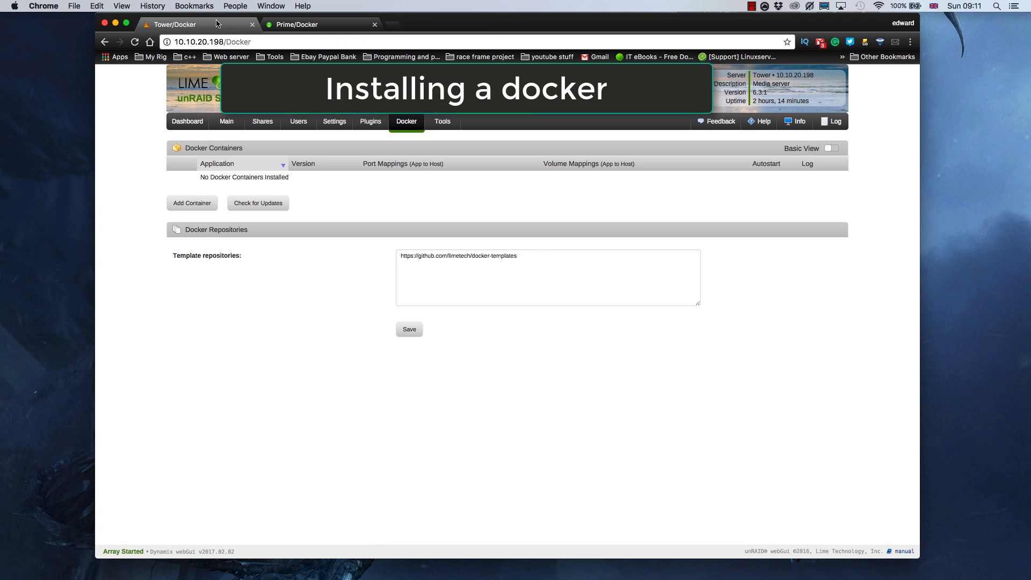
click(377, 131)
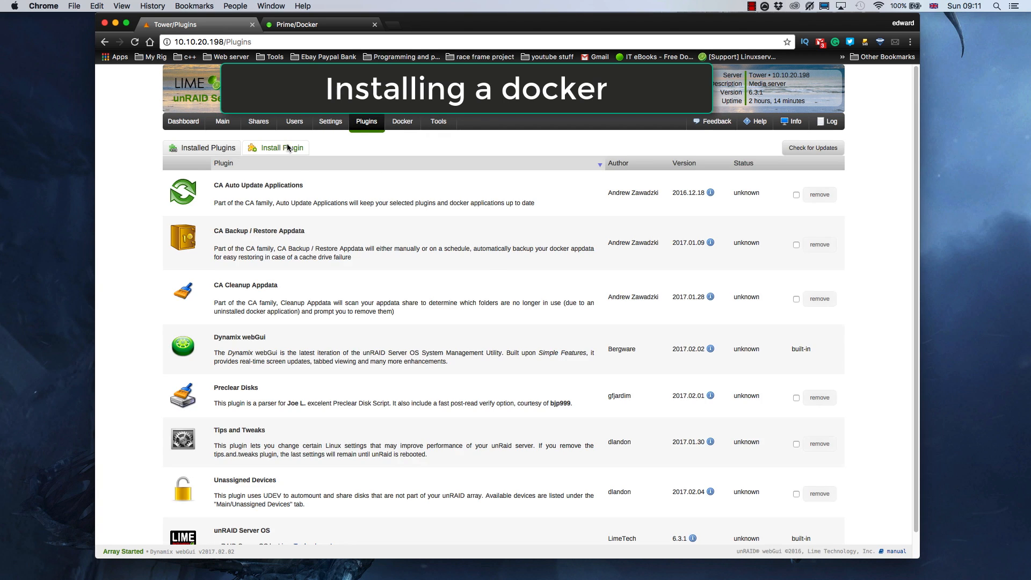
click(275, 148)
click(230, 200)
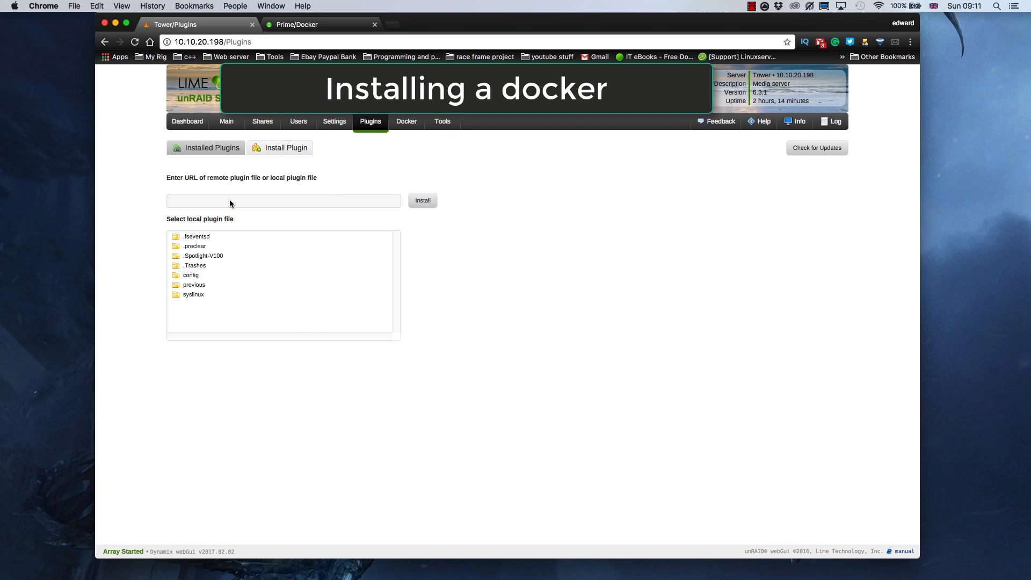
right_click(230, 200)
click(245, 252)
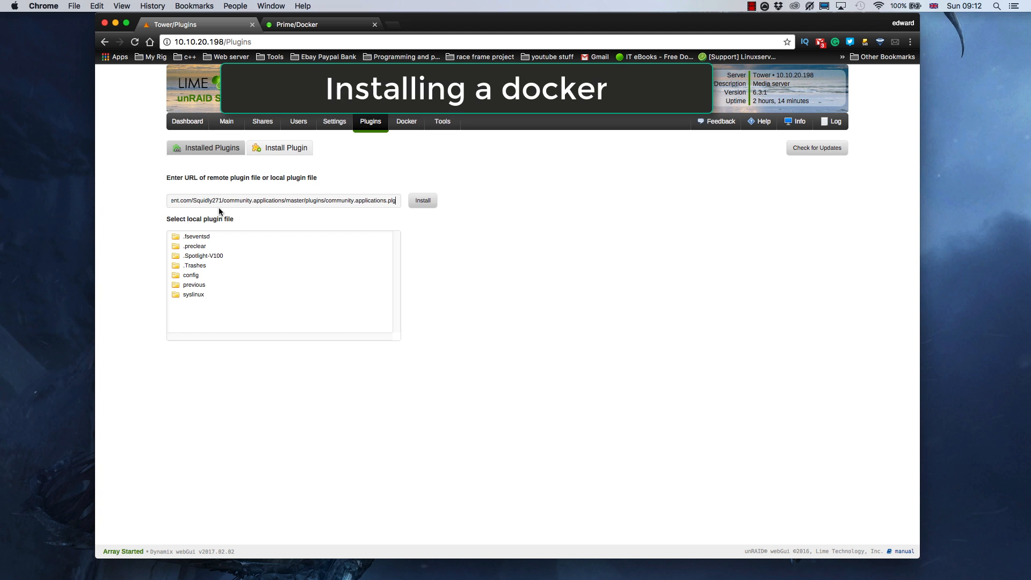
click(423, 200)
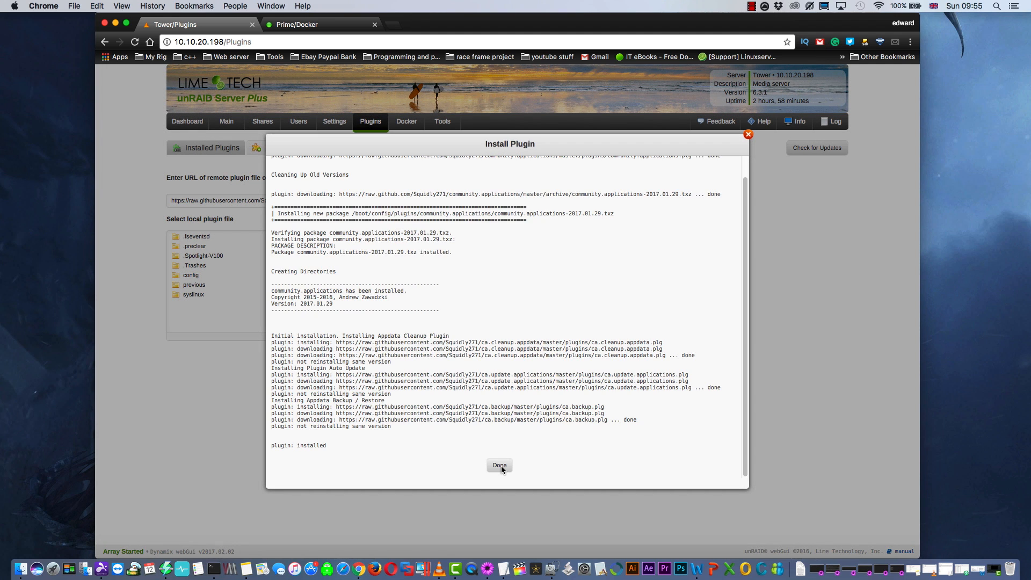
click(499, 465)
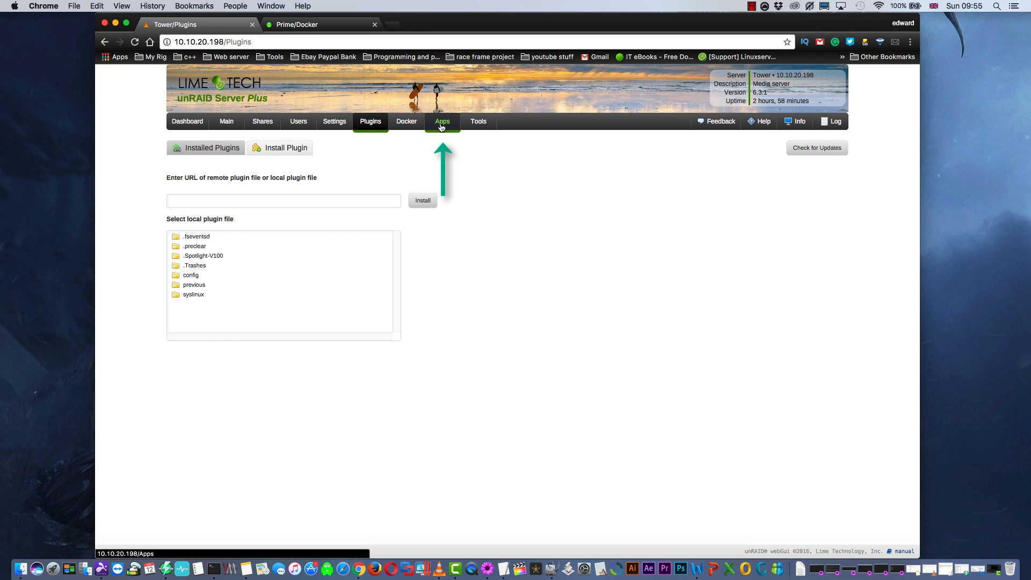
- Open Community Applications on Tower and look through its installed, previous and pinned app sections
click(443, 122)
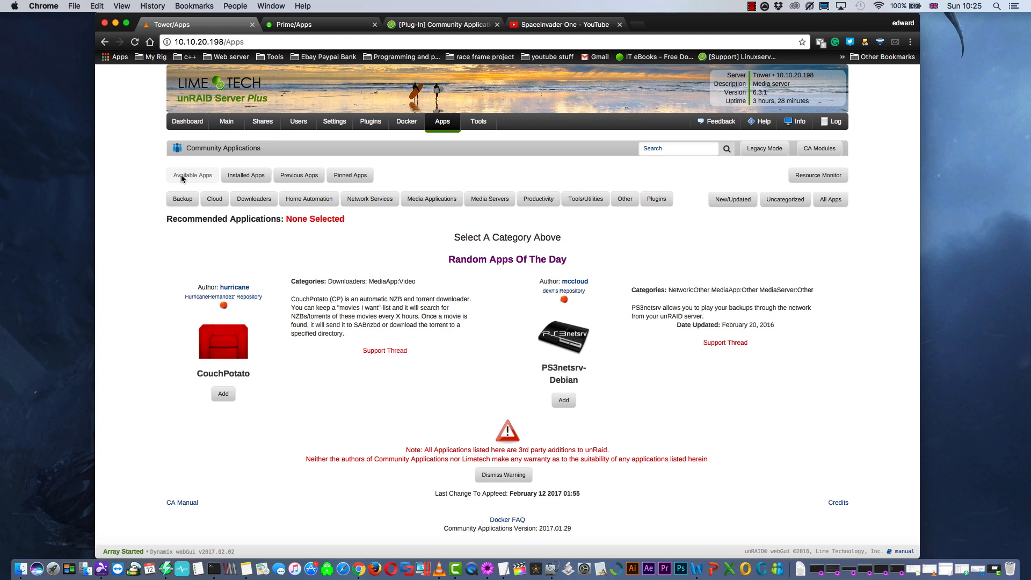
click(245, 179)
click(303, 178)
click(353, 180)
- Switch to Prime's Community Applications page and browse the apps in the Media Servers category
click(309, 25)
click(269, 179)
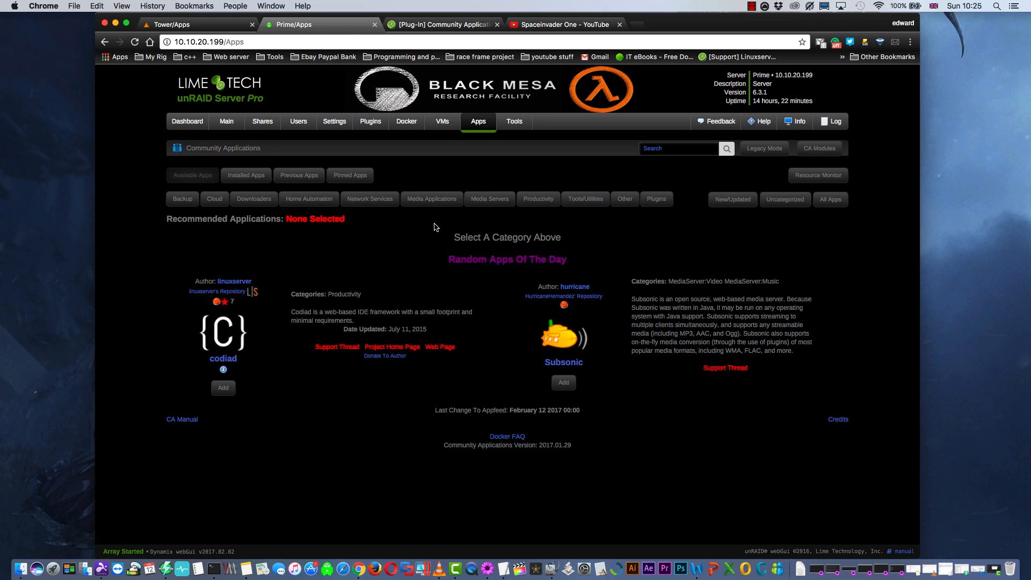
click(489, 200)
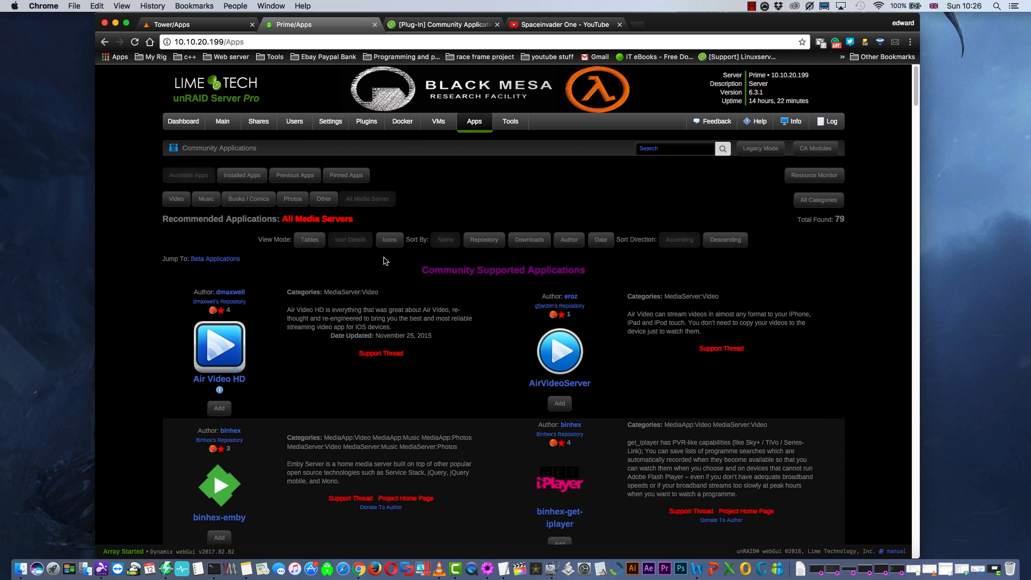
scroll(328, 288, down, 8)
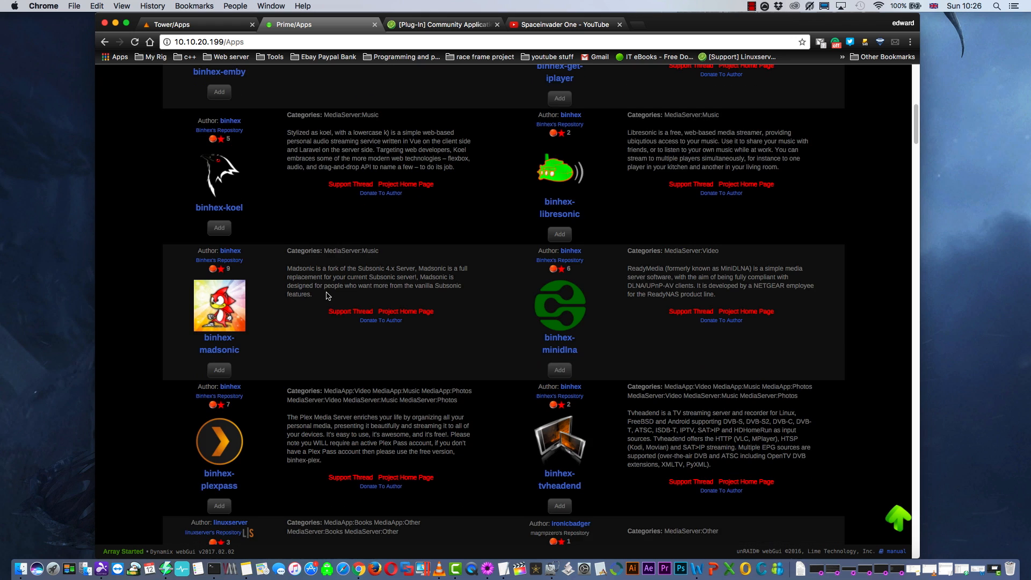
scroll(328, 296, down, 3)
scroll(328, 296, up, 12)
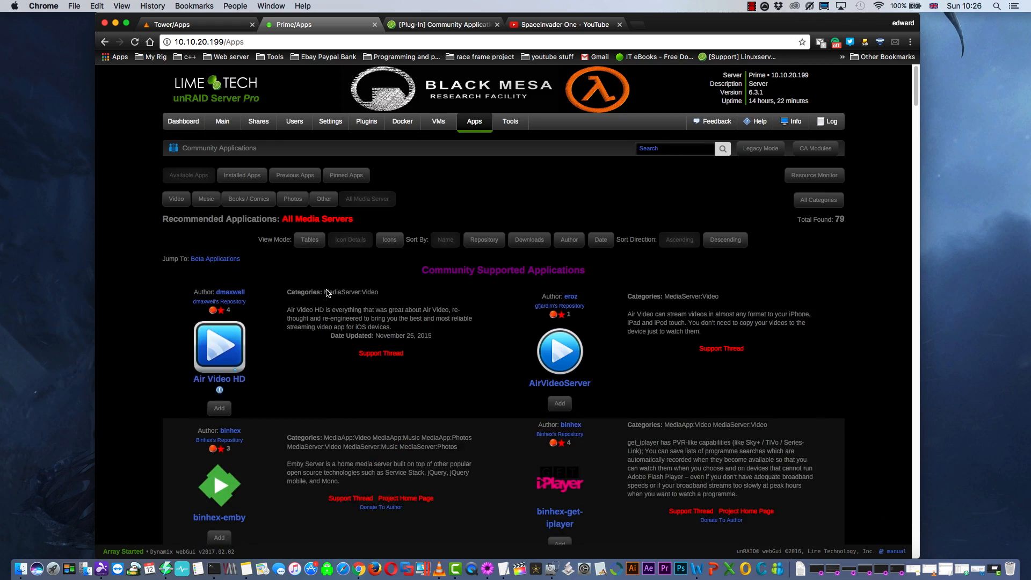
- Review Prime's installed applications in Community Applications, and check its previous and pinned apps
click(475, 122)
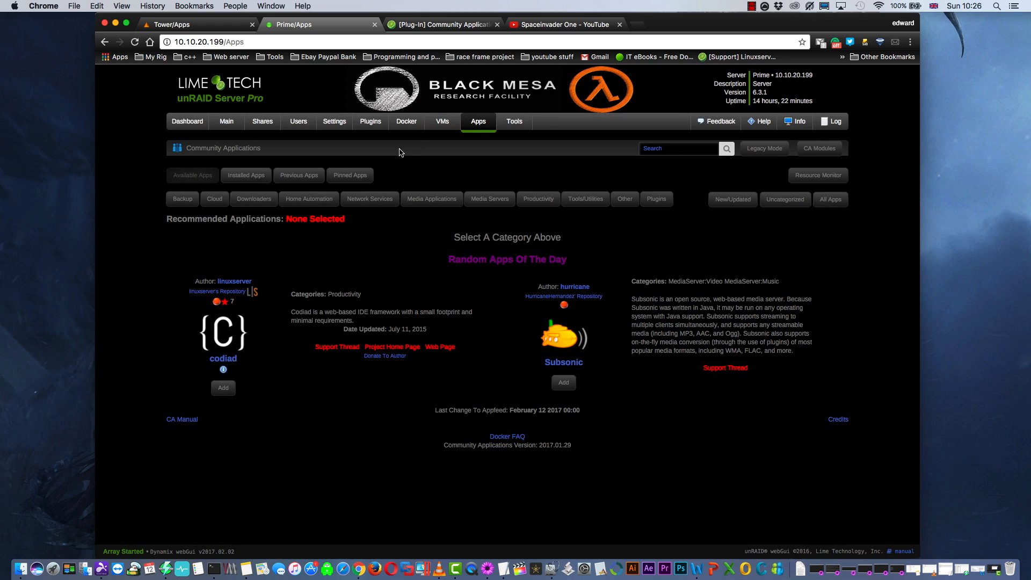
click(245, 176)
scroll(259, 238, down, 3)
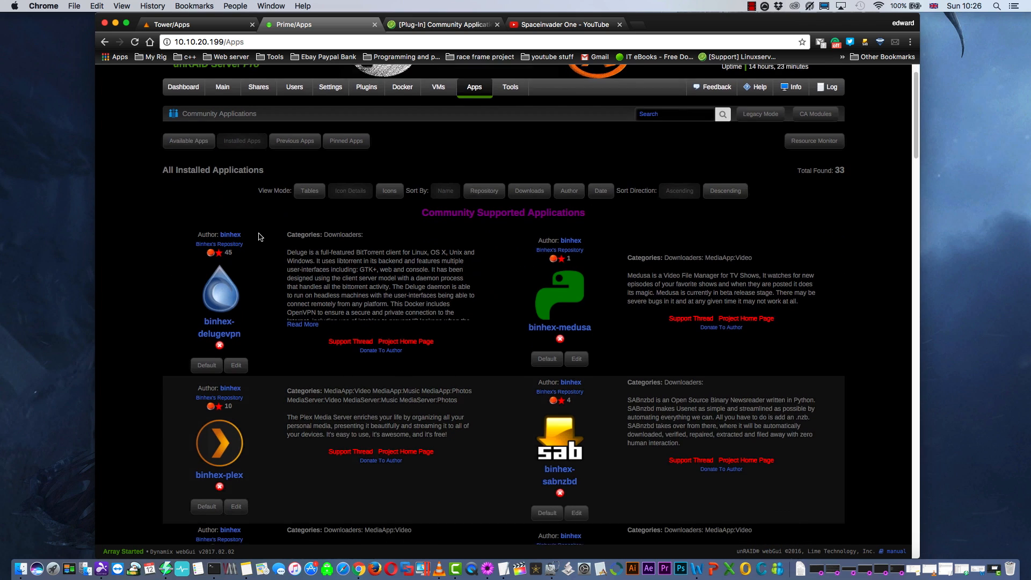
scroll(258, 238, down, 9)
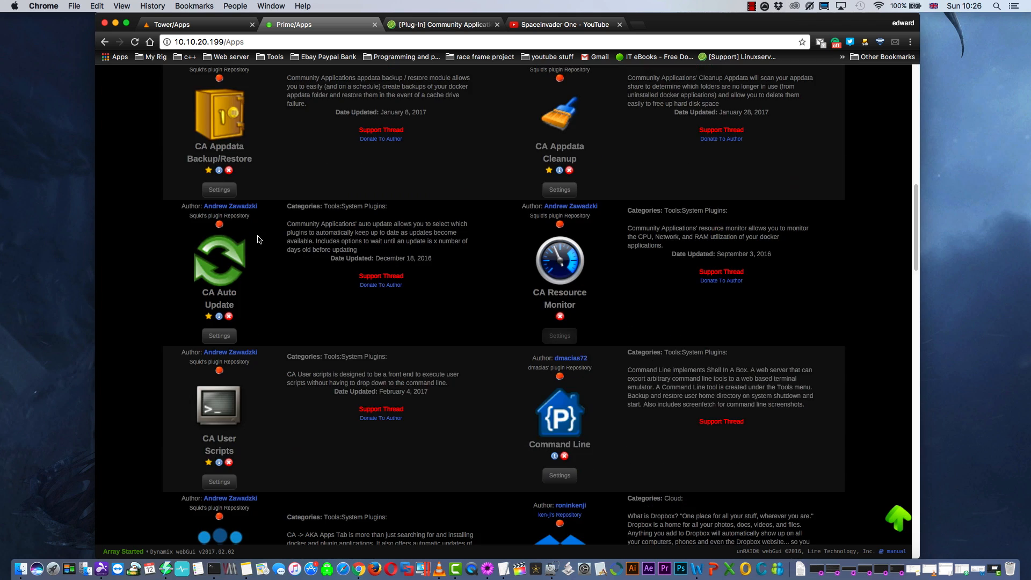
scroll(268, 215, up, 15)
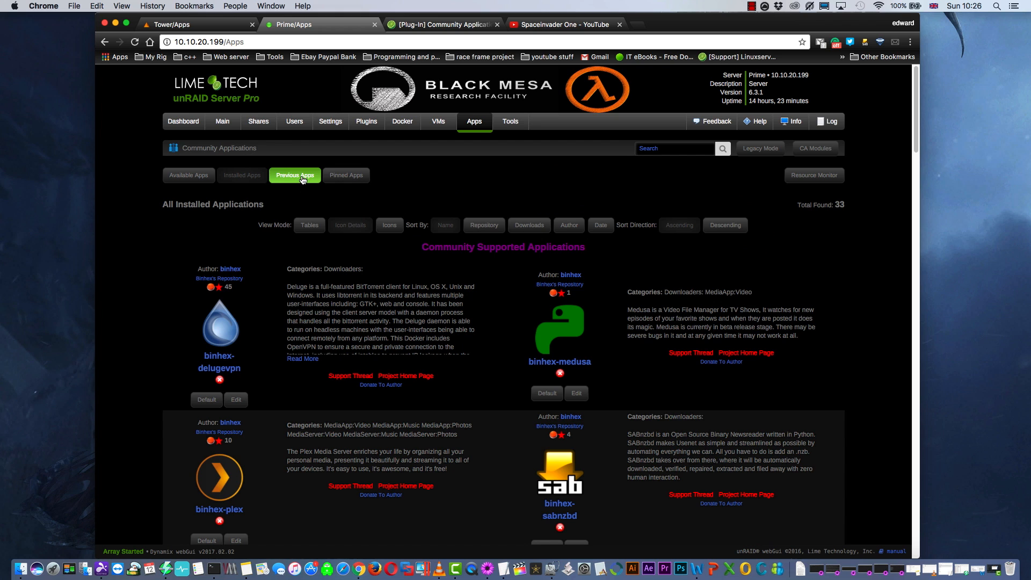
click(302, 178)
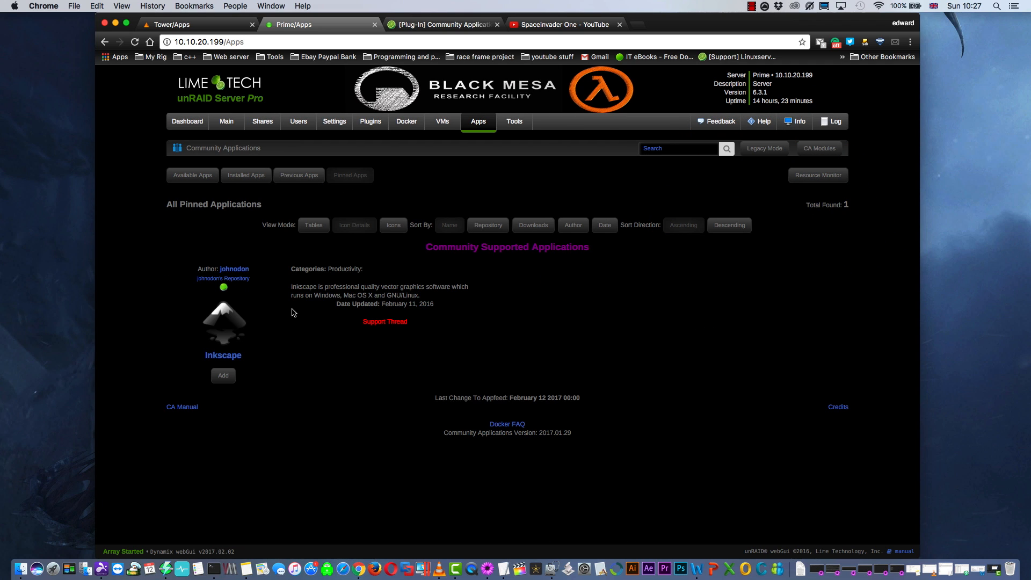
- Pin the codiad and Subsonic apps from Prime's available apps, and view the pinned applications
click(193, 176)
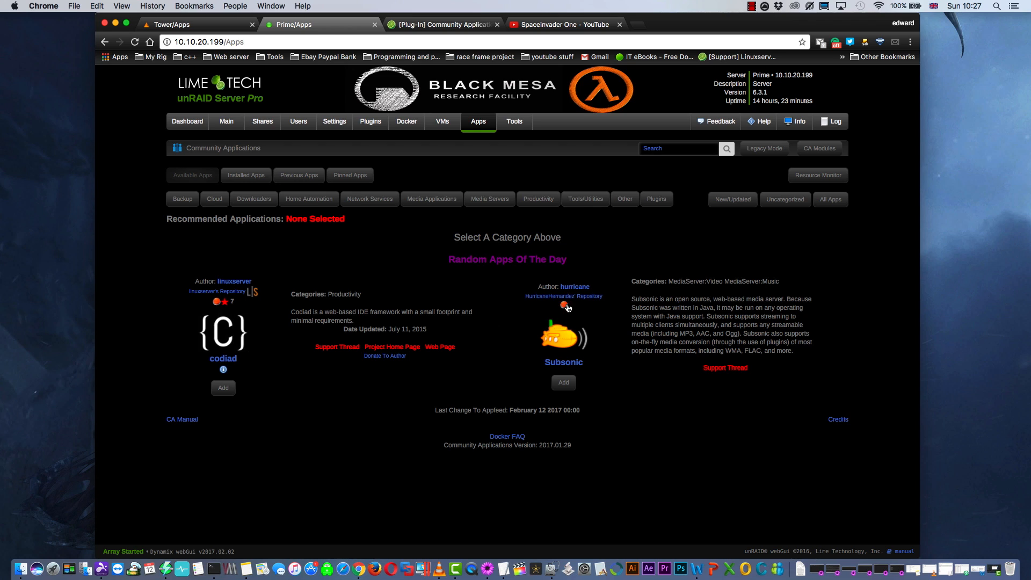
click(217, 302)
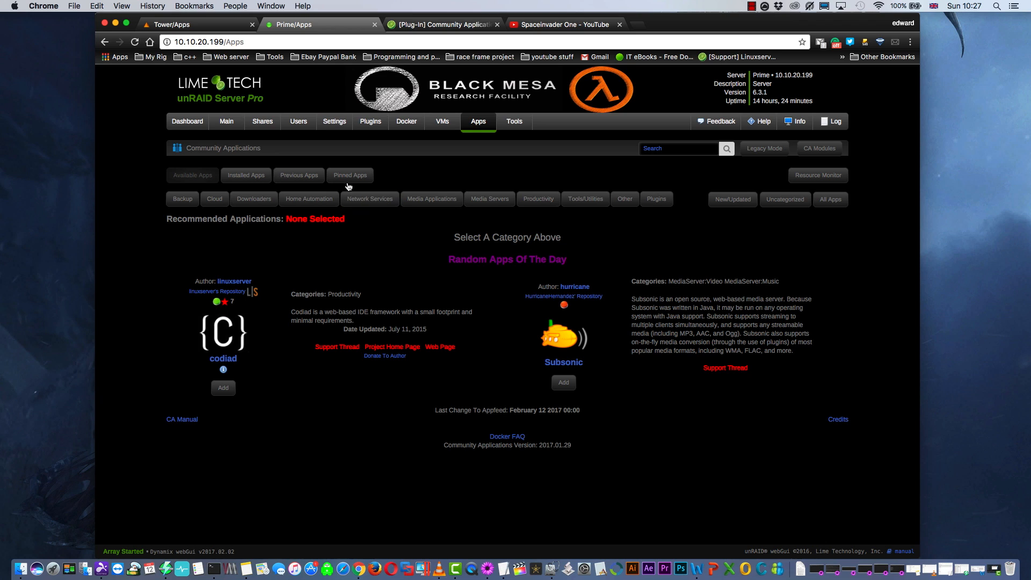
click(564, 304)
click(349, 184)
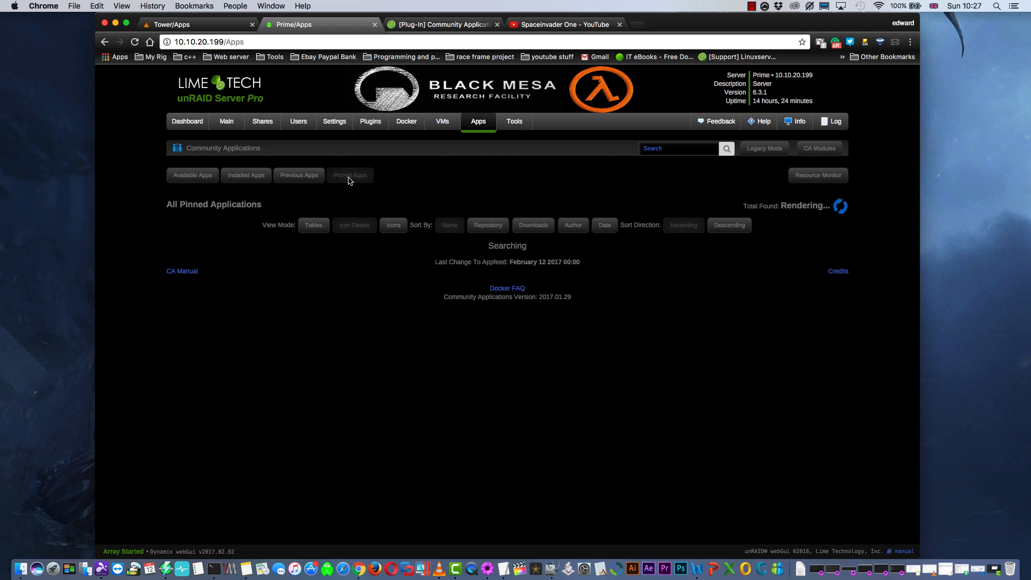
scroll(322, 338, down, 1)
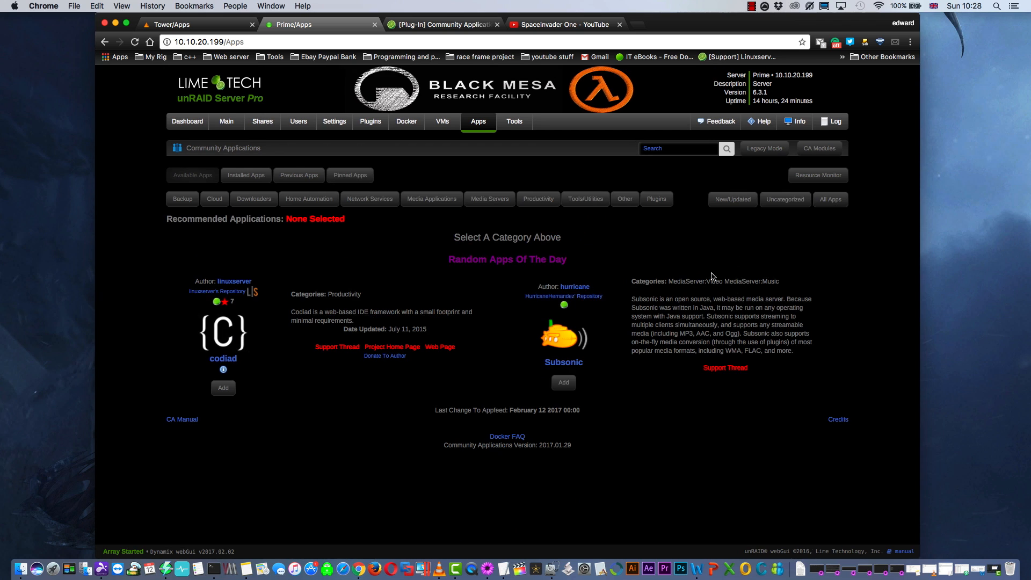
- Check the running containers in Prime's Docker resource monitor, calculate their appdata sizes, and return to the available apps
click(813, 177)
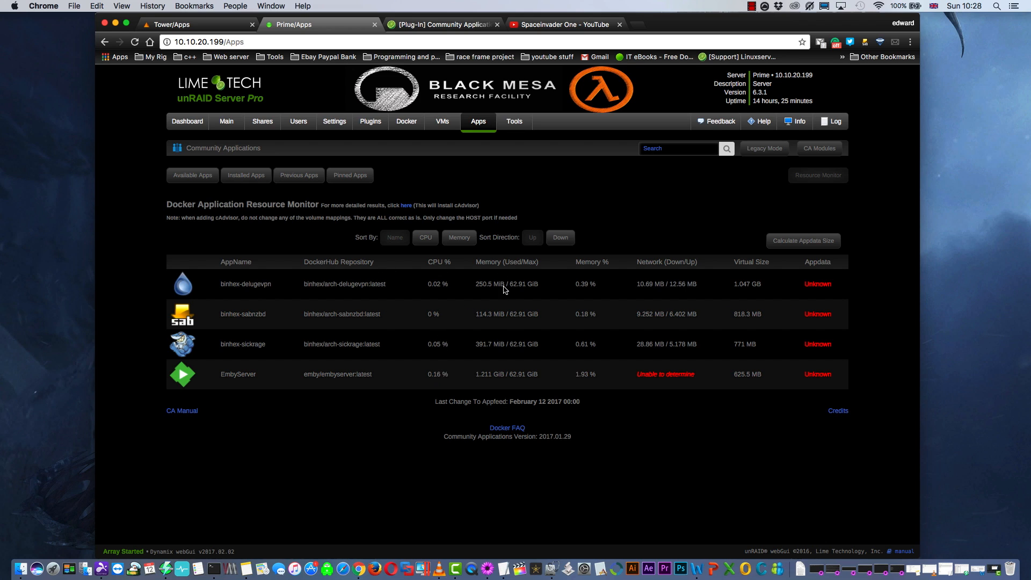
click(796, 243)
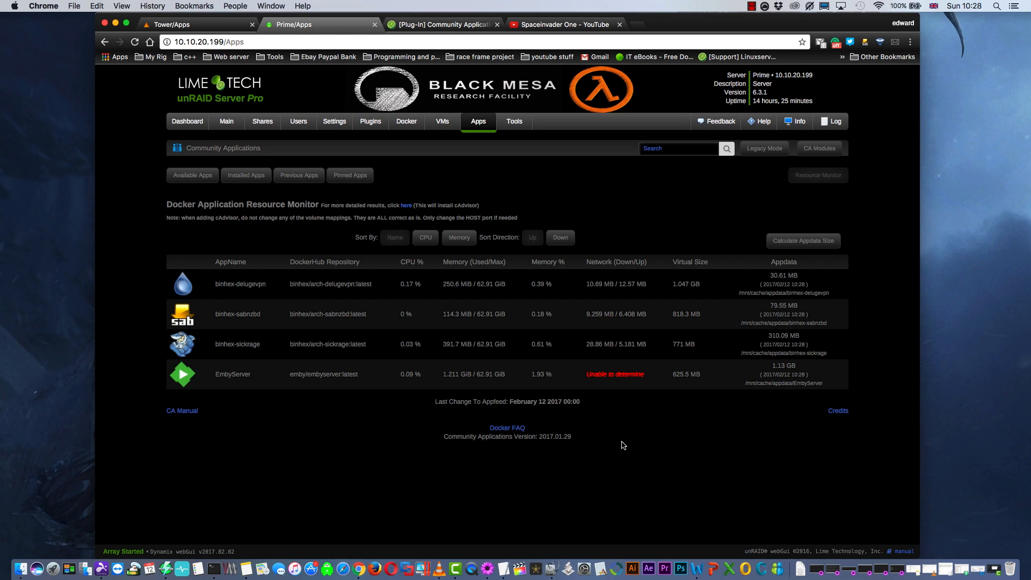
click(193, 176)
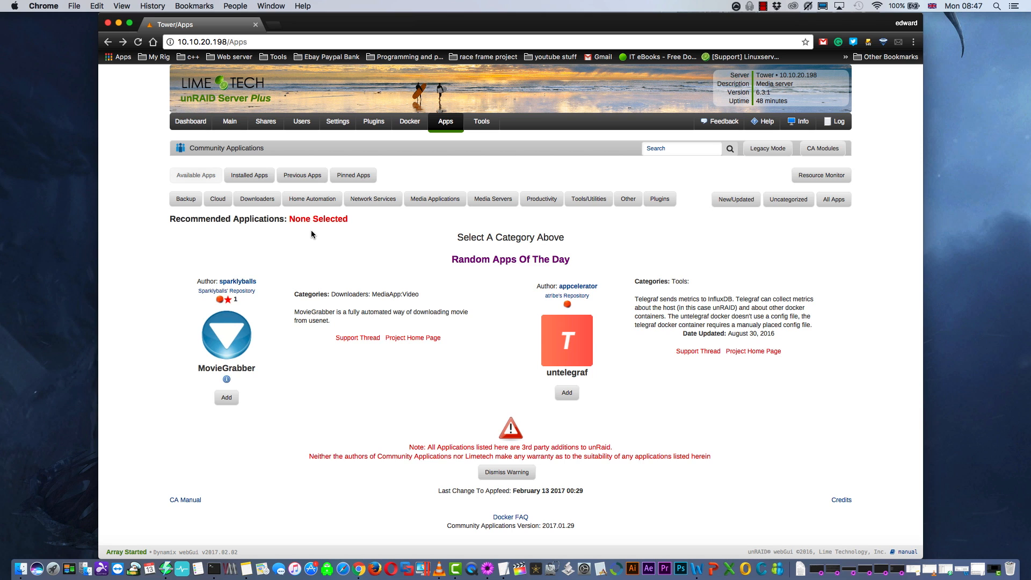
- Add the binhex-emby container from Tower's Media Servers category, and reveal the advanced settings of its template
click(494, 199)
scroll(378, 326, down, 5)
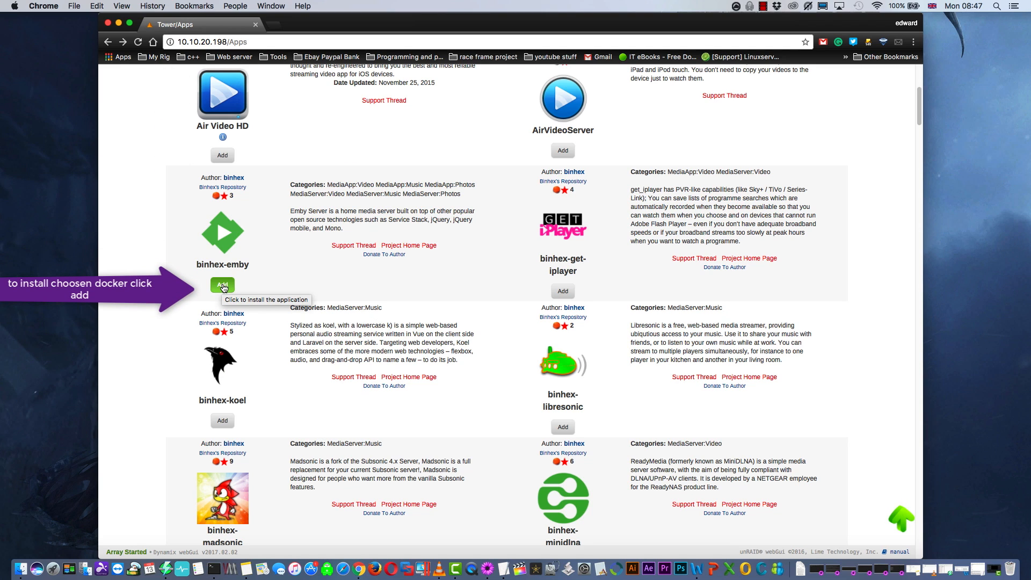
click(223, 286)
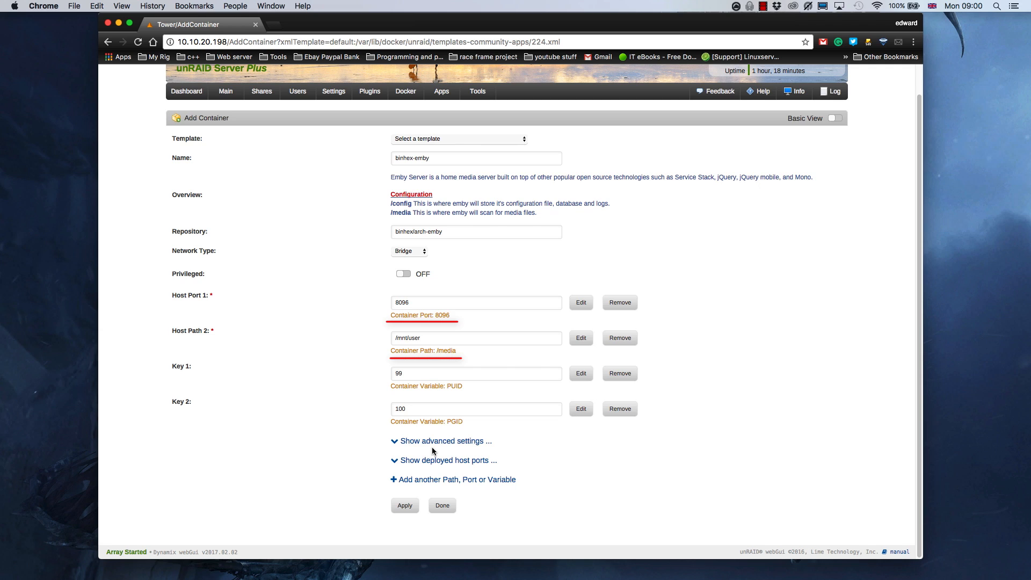
click(397, 444)
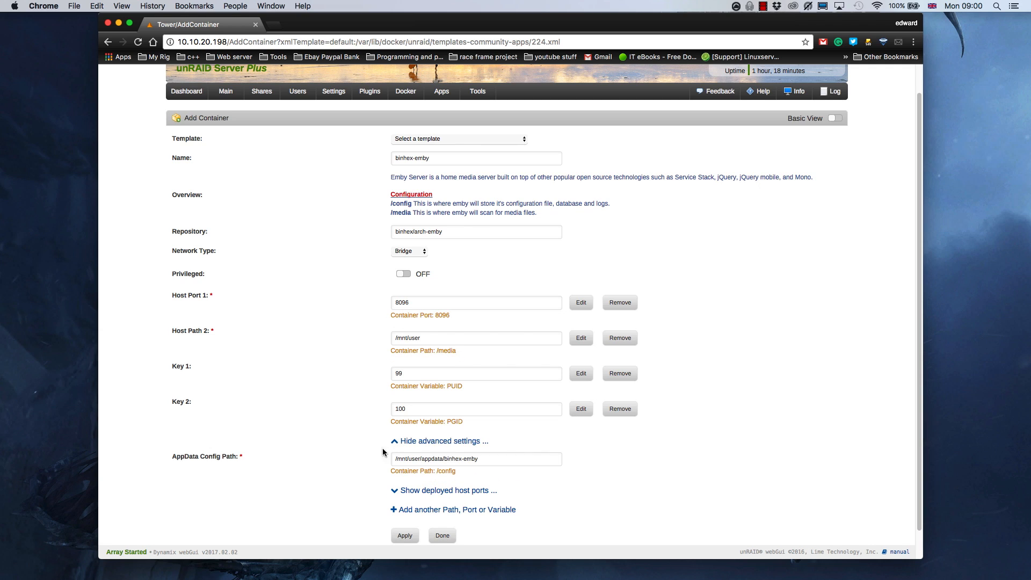
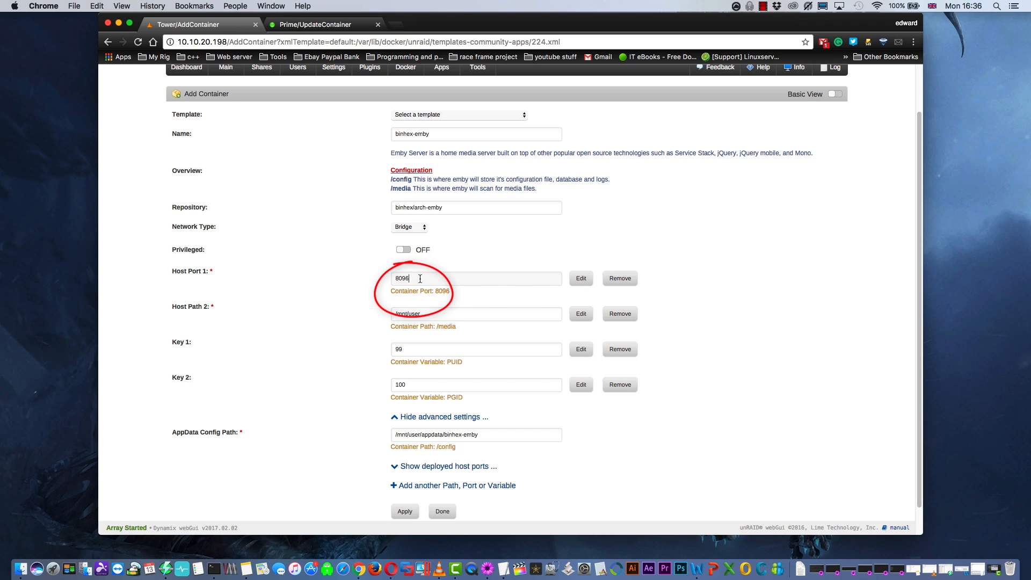
- Show the deployed host ports in Tower's binhex-emby template and compare them with those in Prime's binhex-sabnzbd template
scroll(355, 330, down, 1)
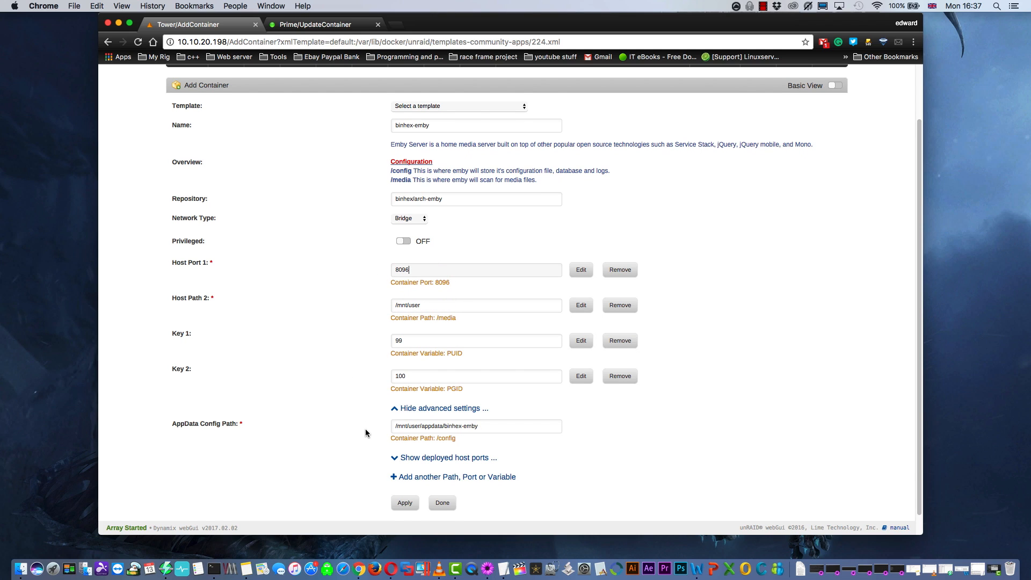
click(396, 460)
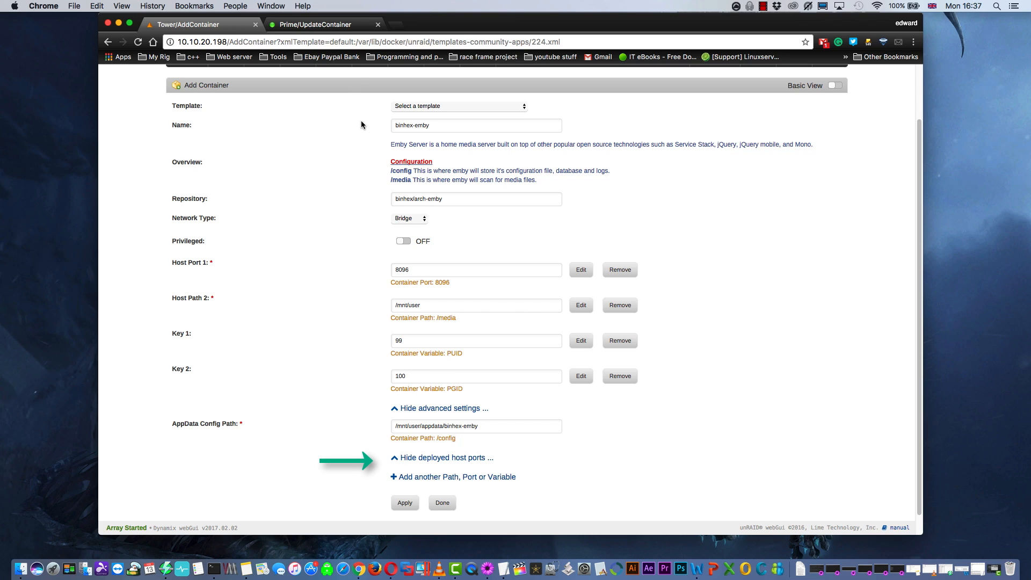
click(315, 24)
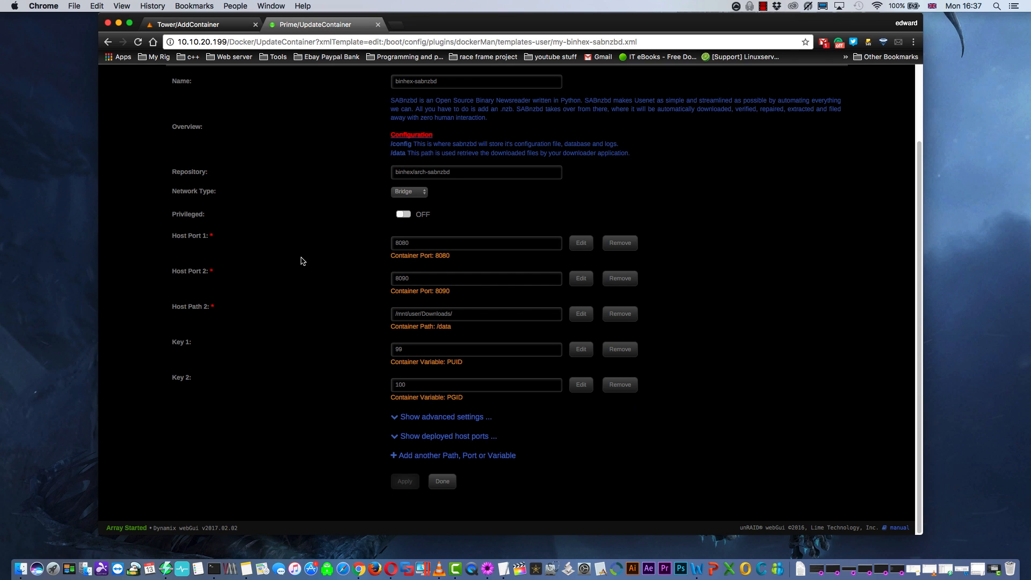
click(394, 437)
scroll(400, 377, down, 3)
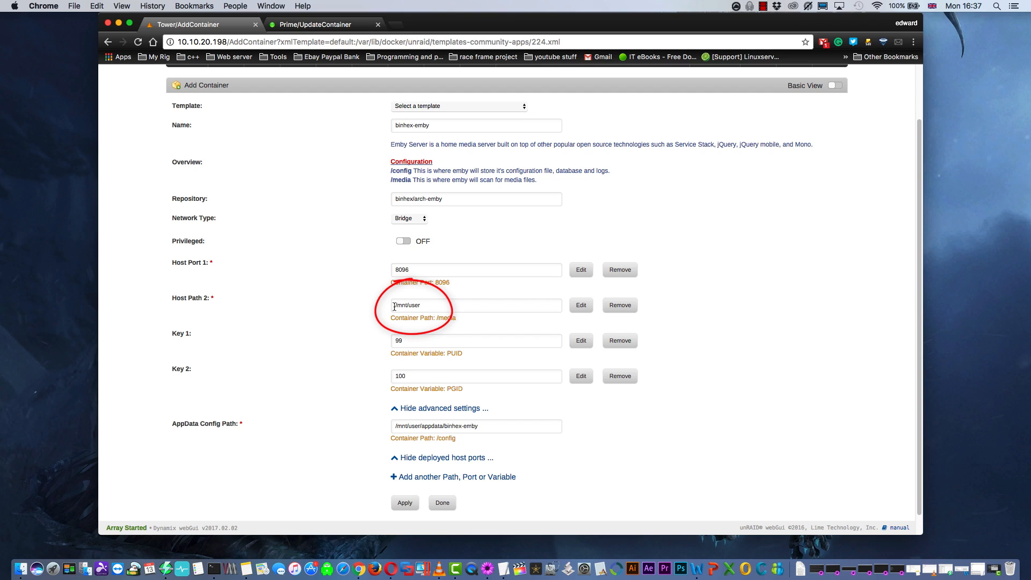
- Map the binhex-emby container's /media path to the Media_files share under /mnt/user
click(428, 305)
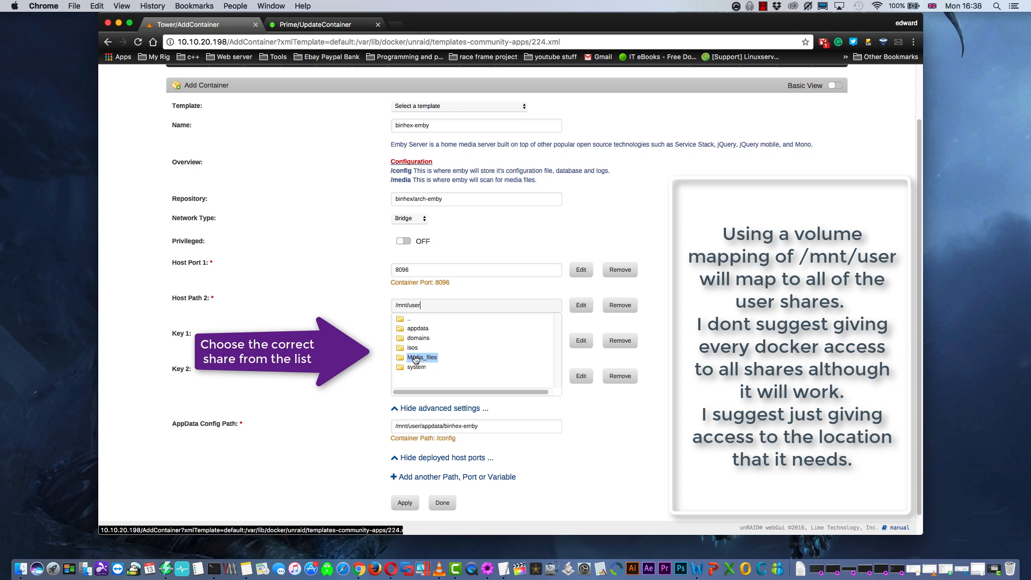
click(427, 358)
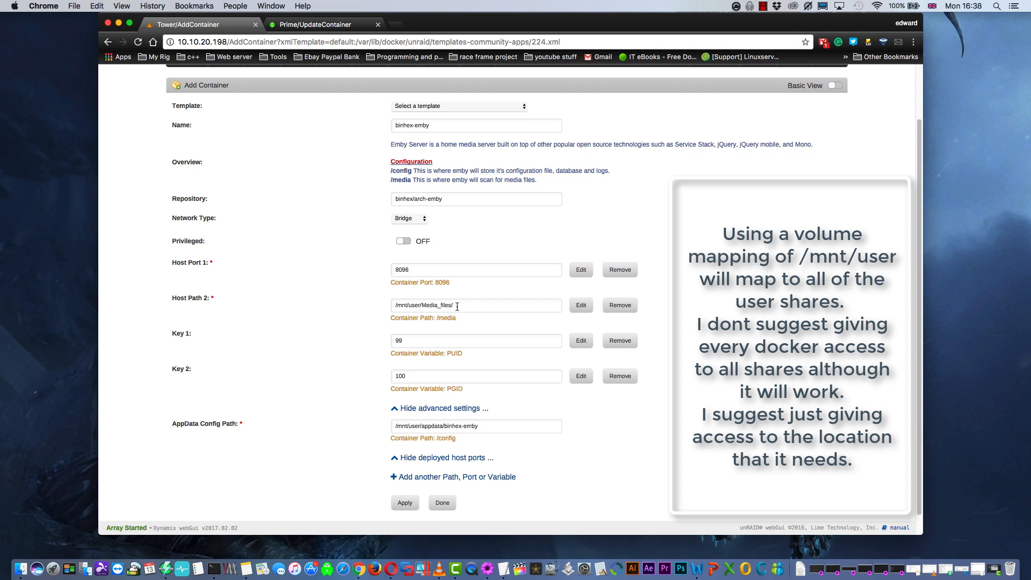
- Collapse and reveal the advanced settings of the binhex-emby template to examine the AppData config path
scroll(346, 341, down, 1)
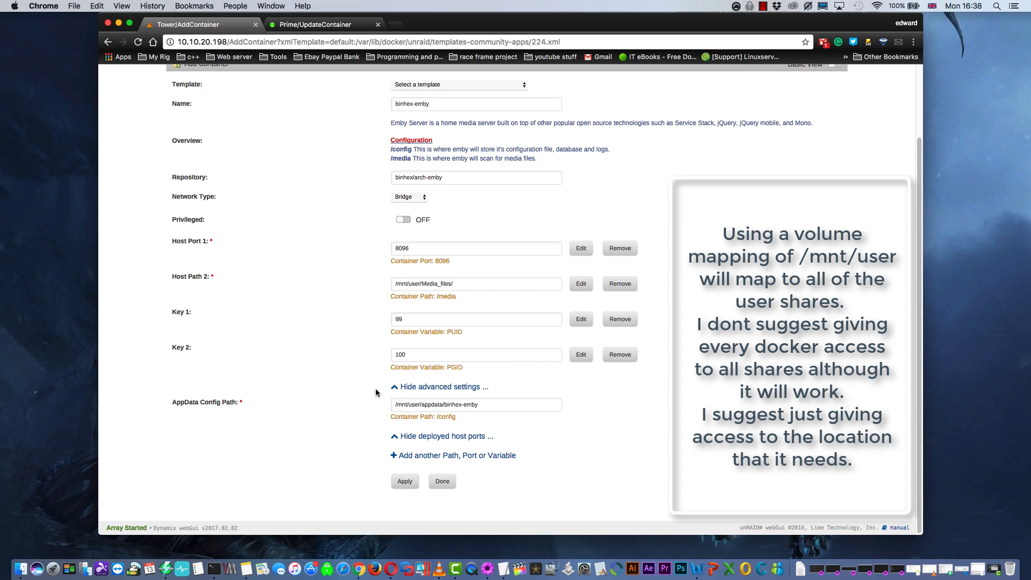
click(395, 387)
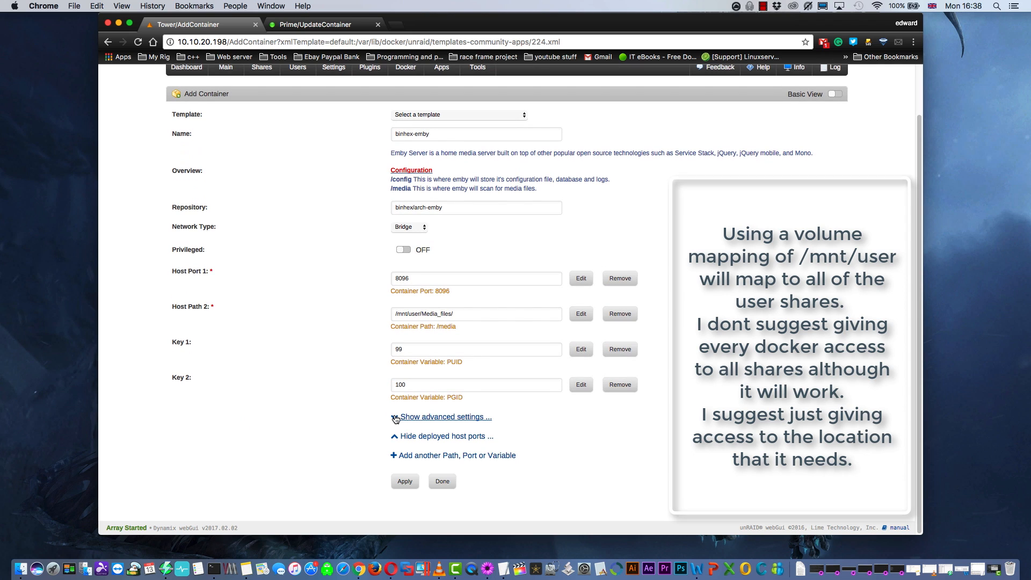
click(396, 417)
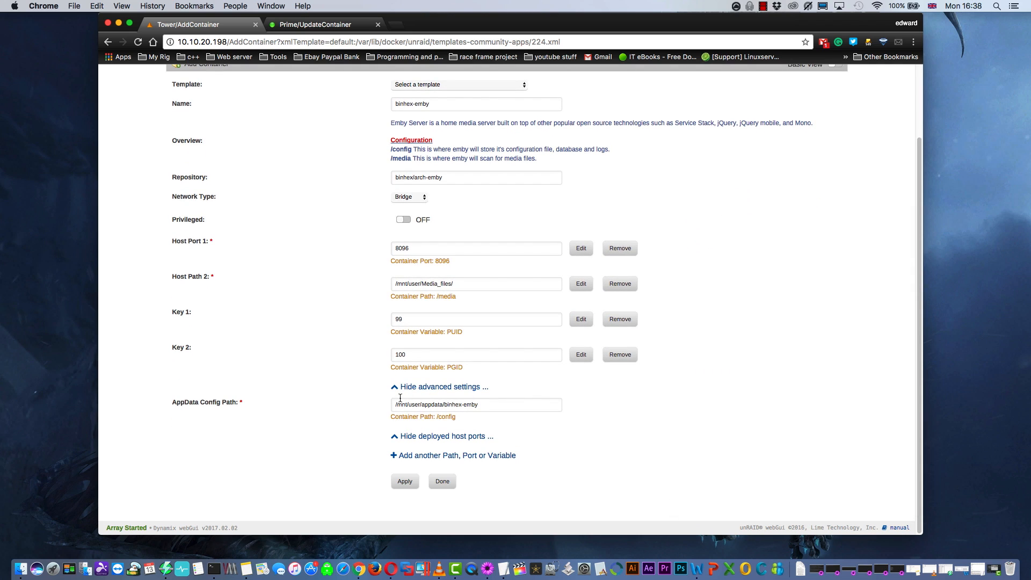
double_click(429, 406)
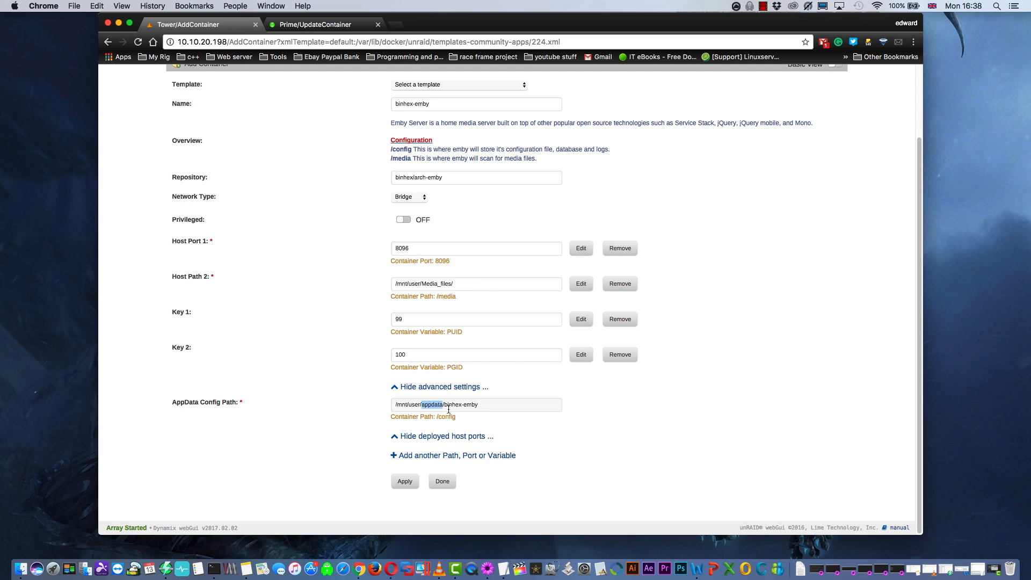
click(516, 428)
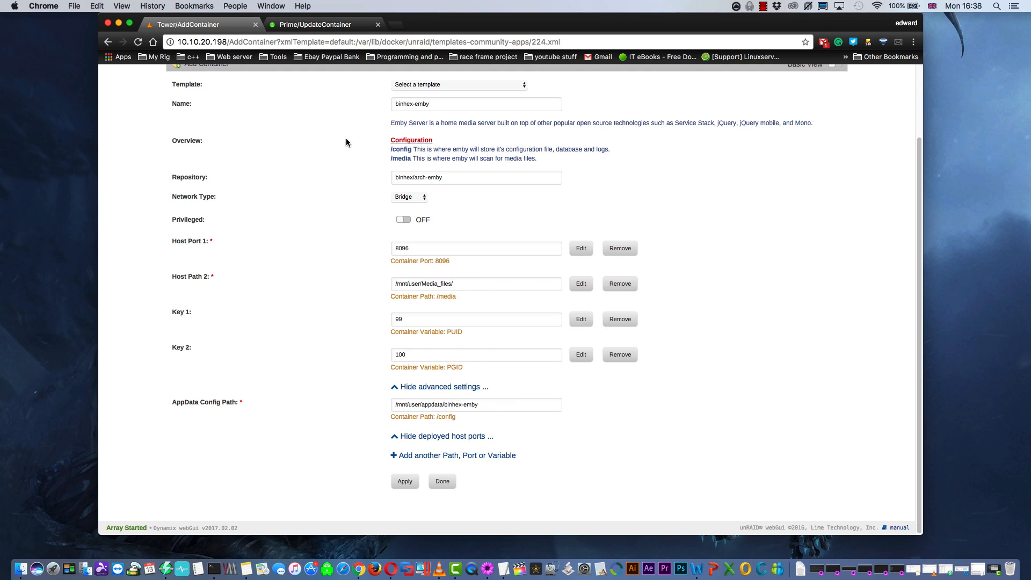
- Apply the binhex-emby template to create the container, and open Tower's list of Docker containers
click(403, 483)
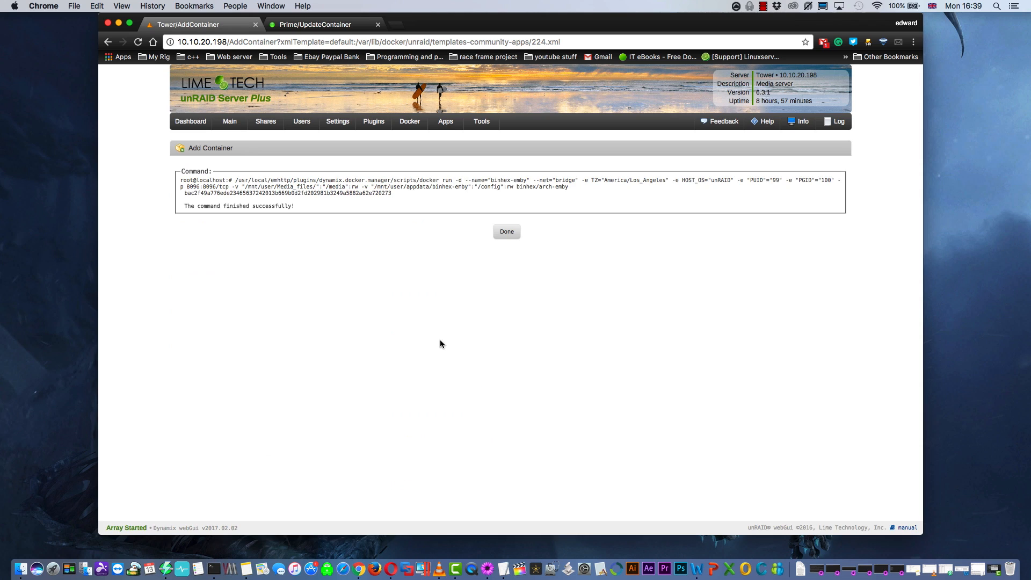
click(506, 232)
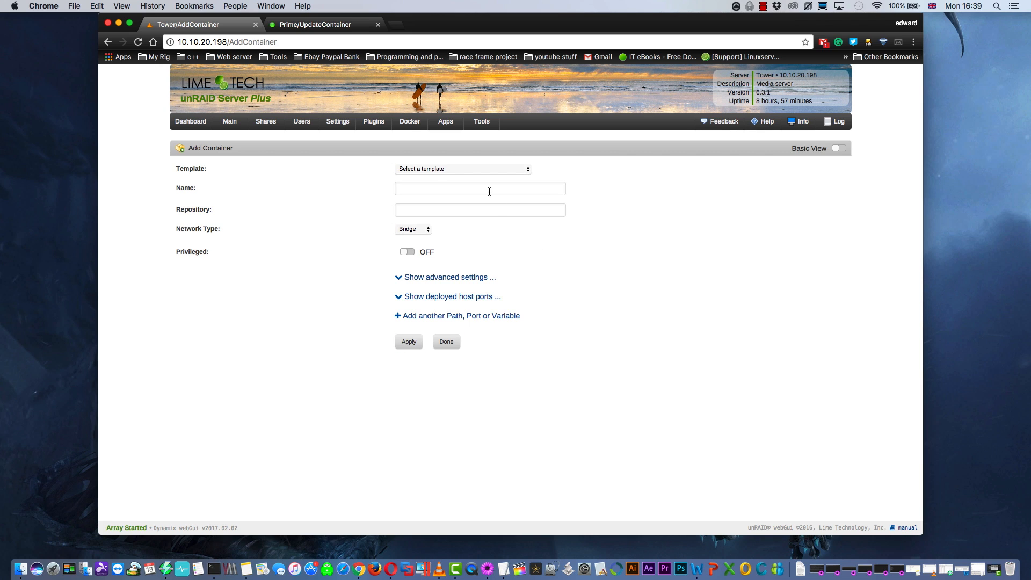
click(408, 125)
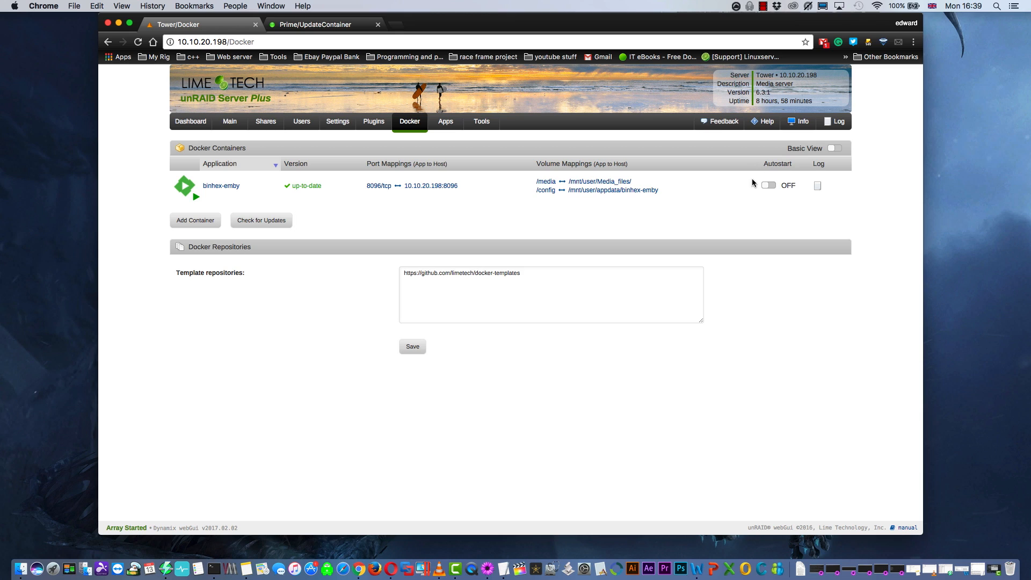
- Turn on autostart for the binhex-emby container and switch the container list to the advanced view
click(772, 188)
click(836, 148)
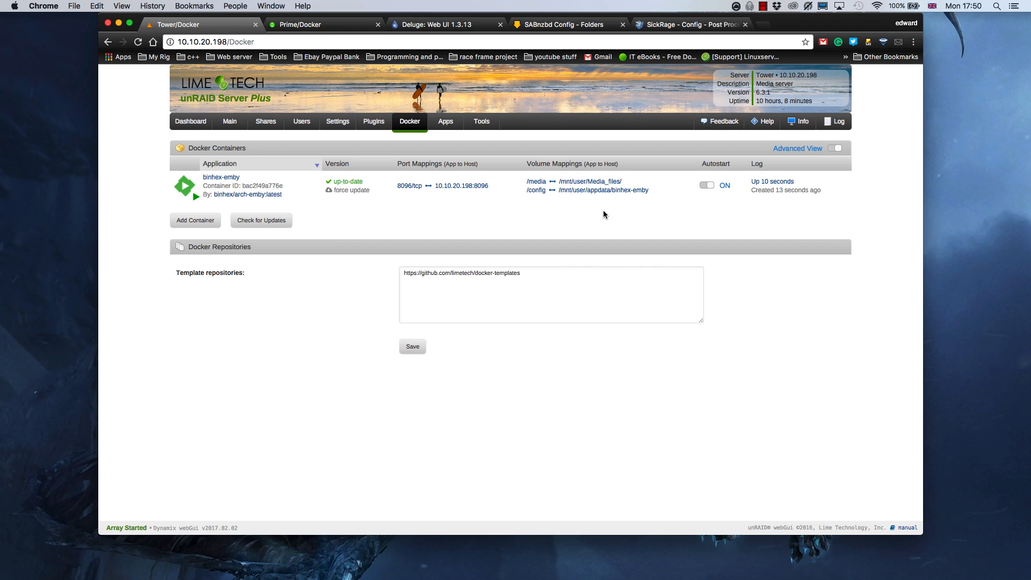
- Compare the volume mappings of Prime's containers with the download folders set in Deluge and SABnzbd and SickRage's post-processing directory
click(312, 24)
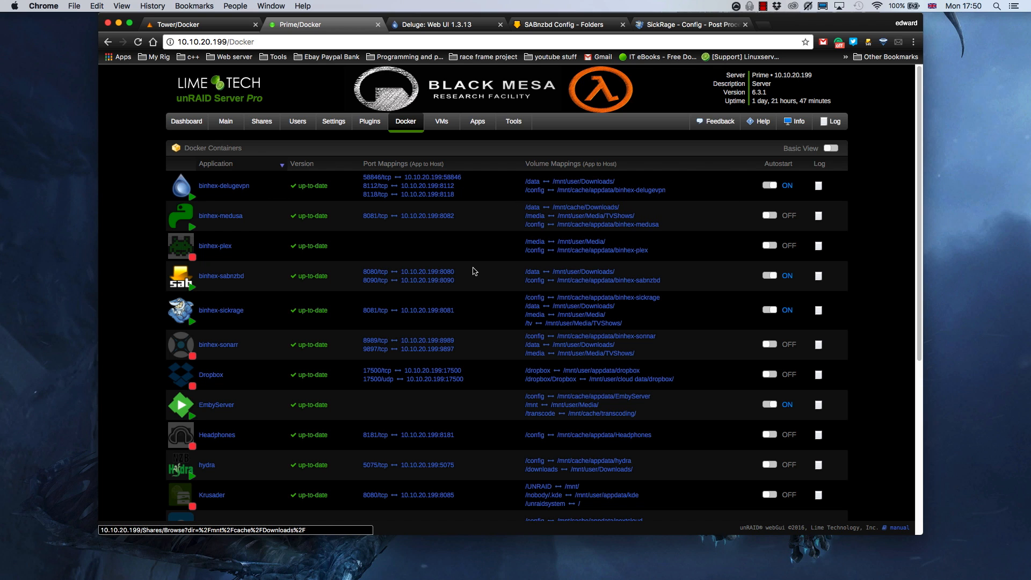
click(430, 26)
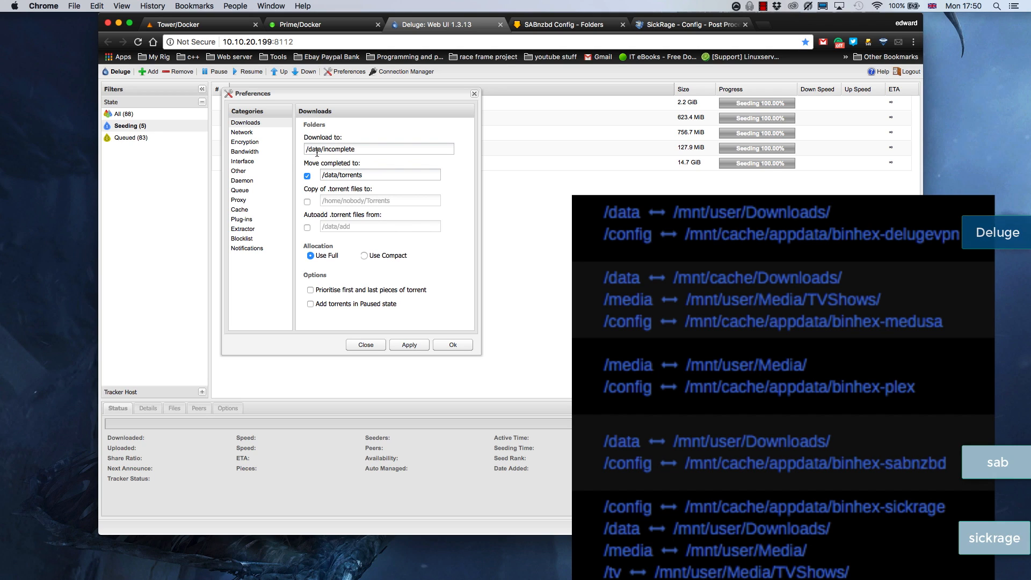
drag(320, 149, 305, 150)
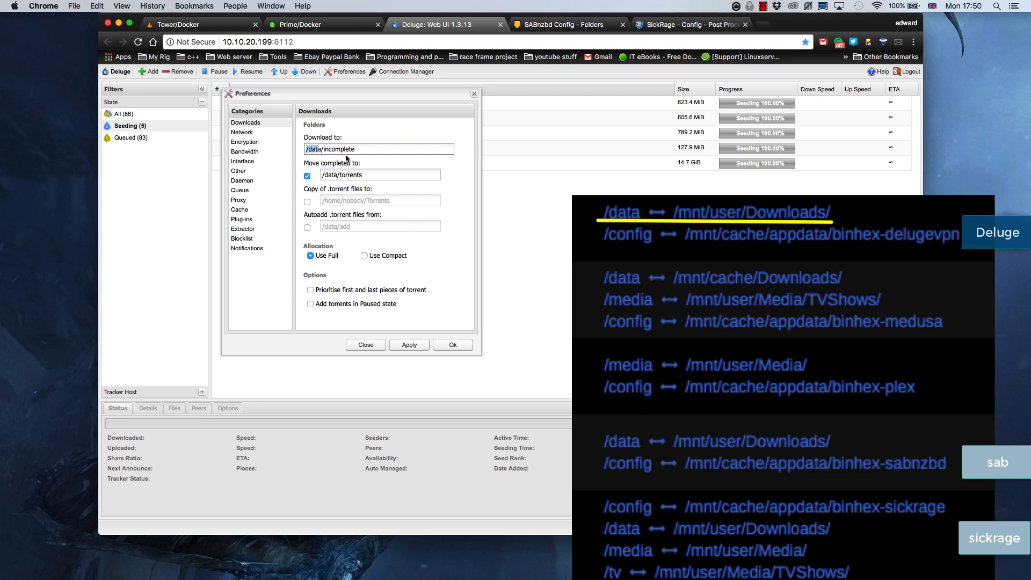
click(319, 169)
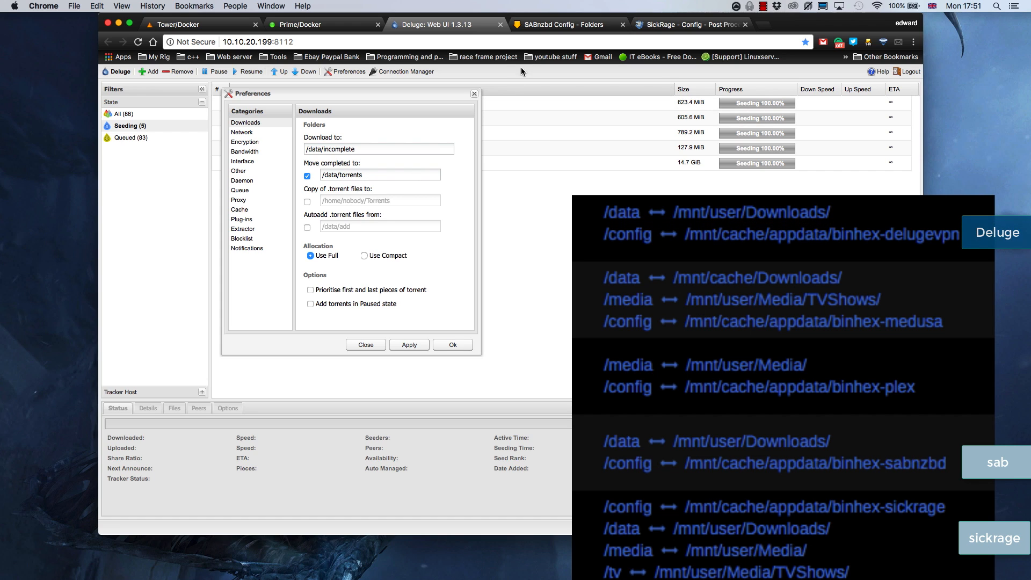
click(545, 26)
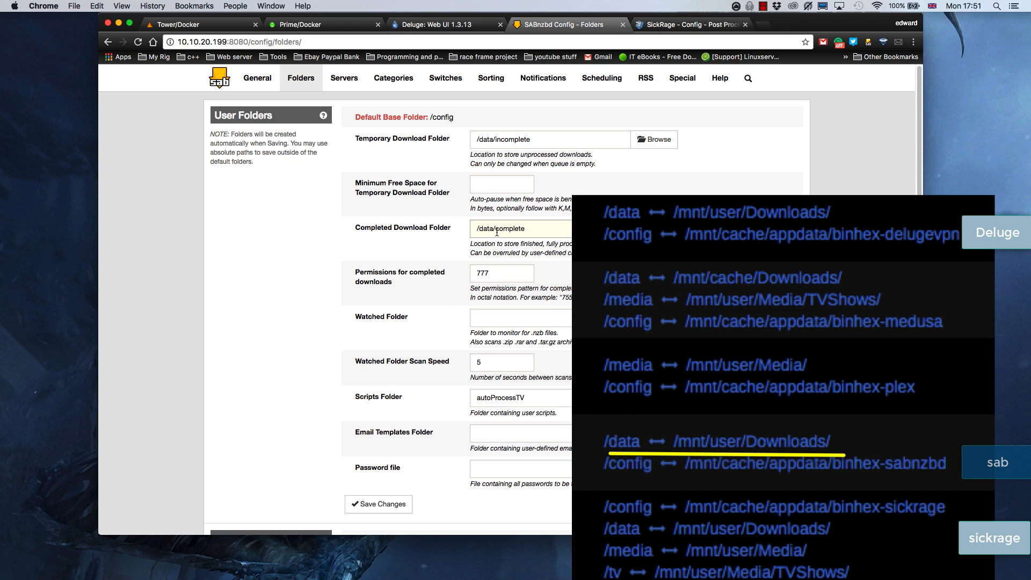
click(687, 24)
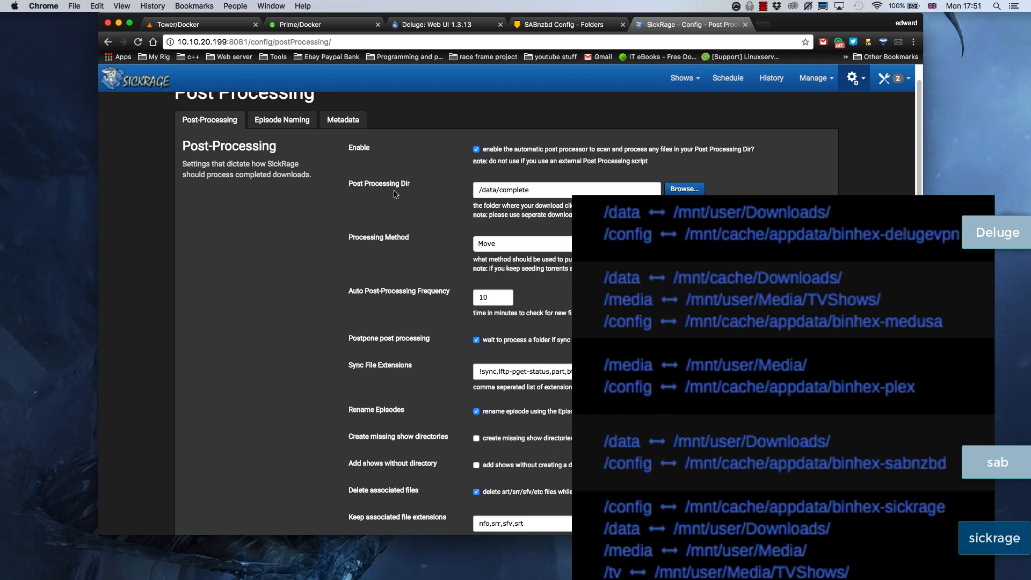